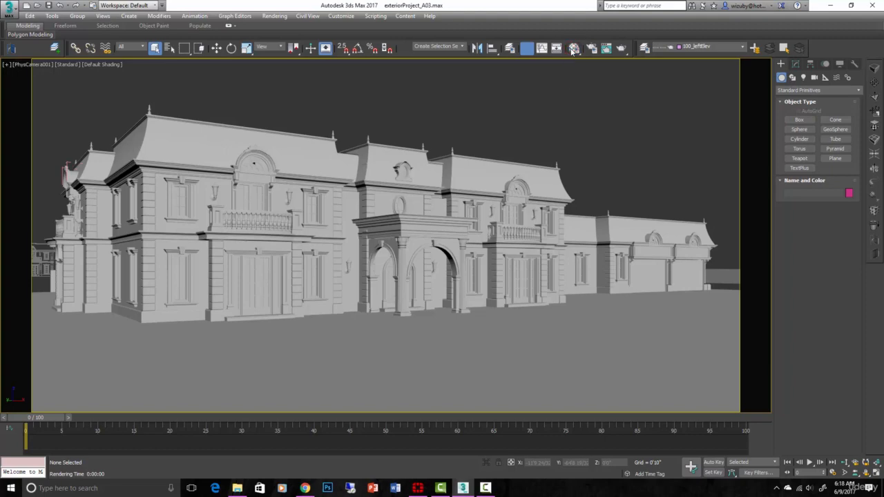
- Open the Material Editor and look through the material types available for the 01 - Default material
click(573, 49)
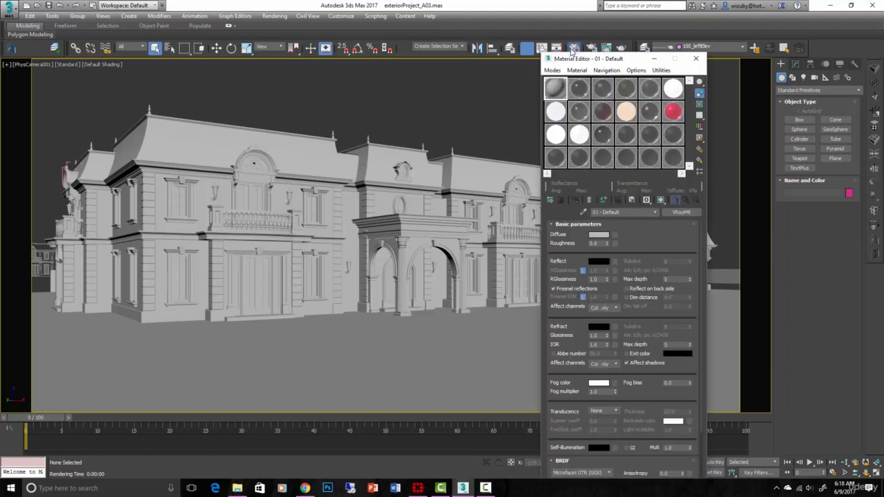
click(696, 58)
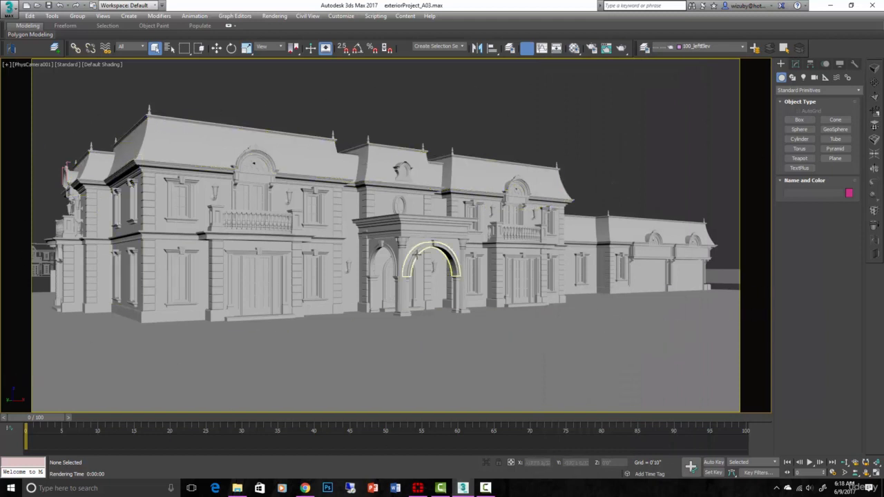
click(576, 48)
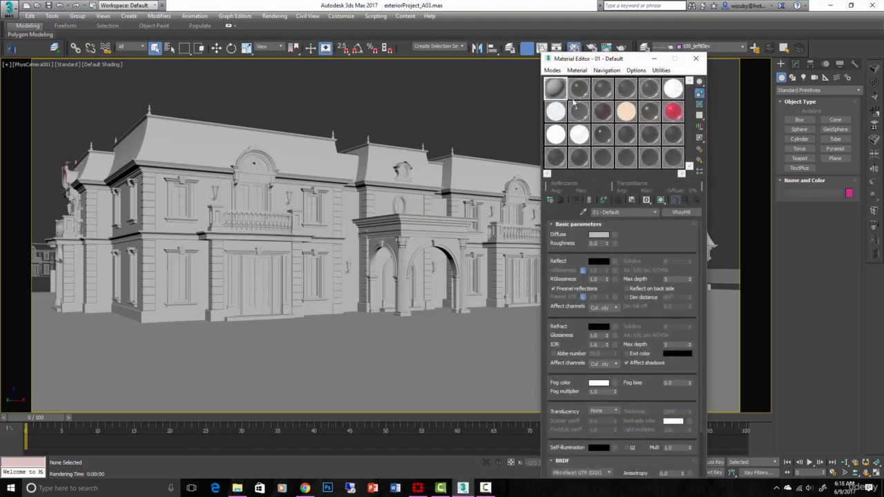
click(677, 213)
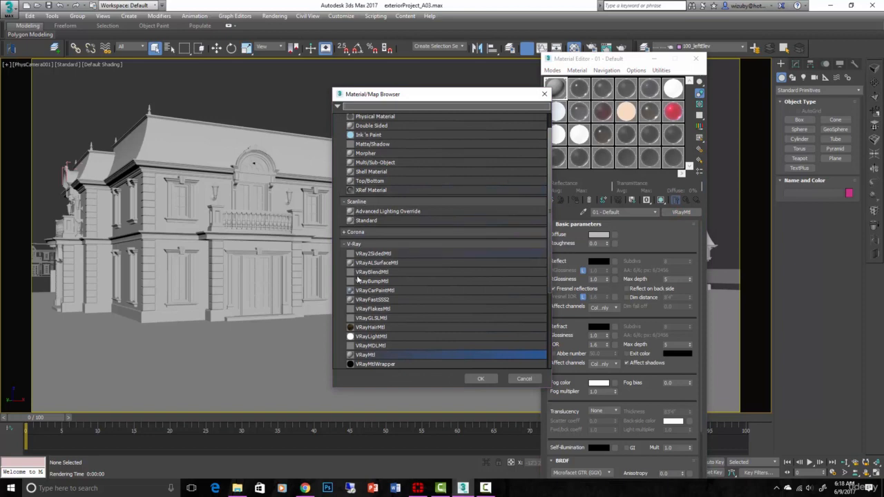
click(523, 379)
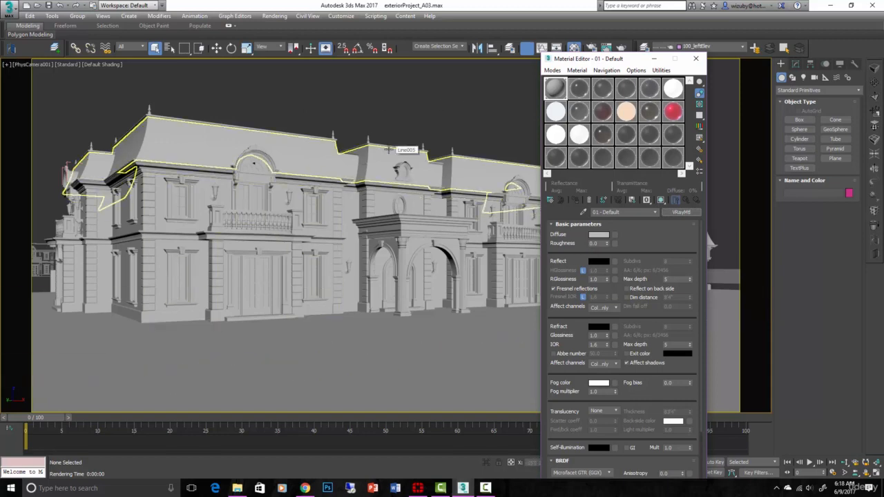
- Select the upper-floor double door behind the balcony balustrade and isolate it in an orthographic view
click(255, 192)
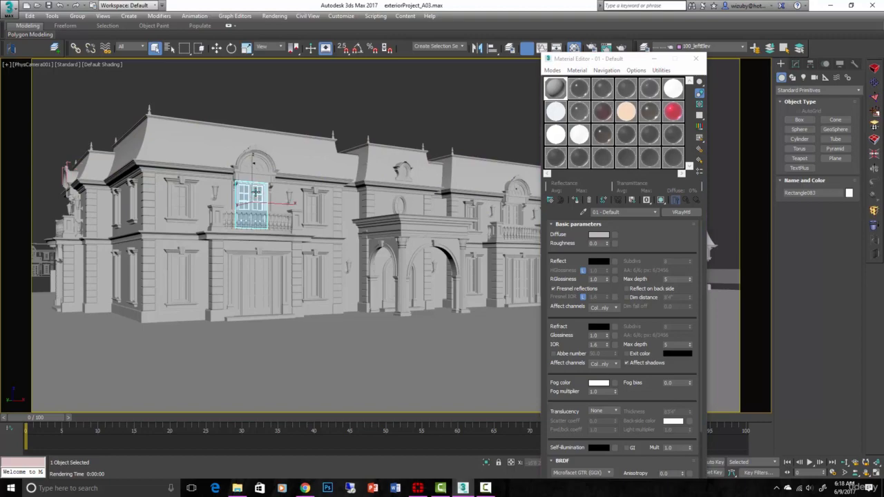
key(t)
key(z)
scroll(379, 217, down, 8)
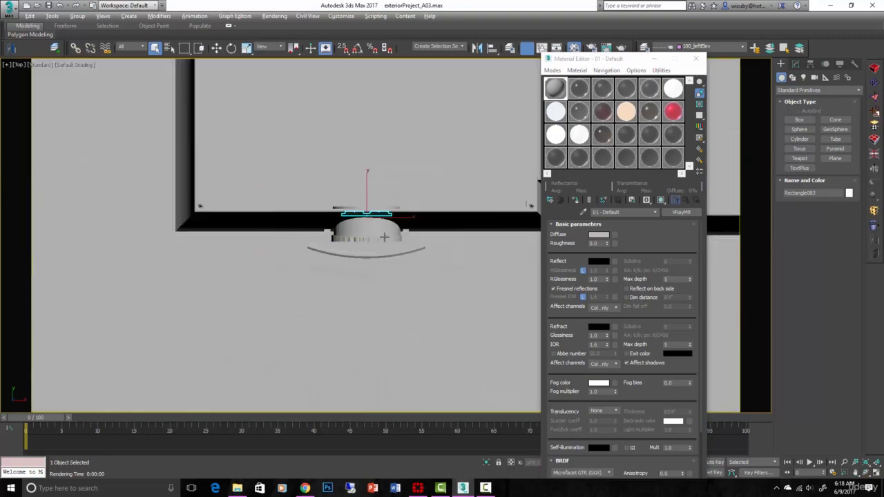
alt+middle_drag(384, 236, 419, 139)
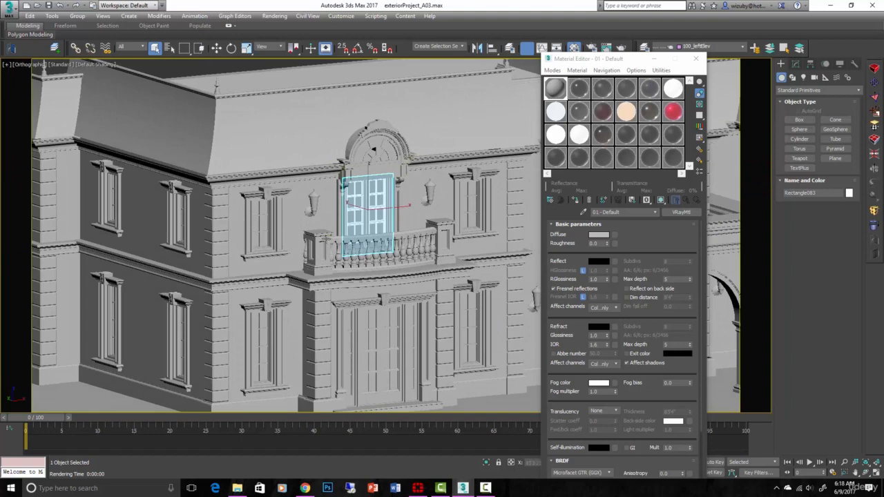
scroll(398, 230, up, 3)
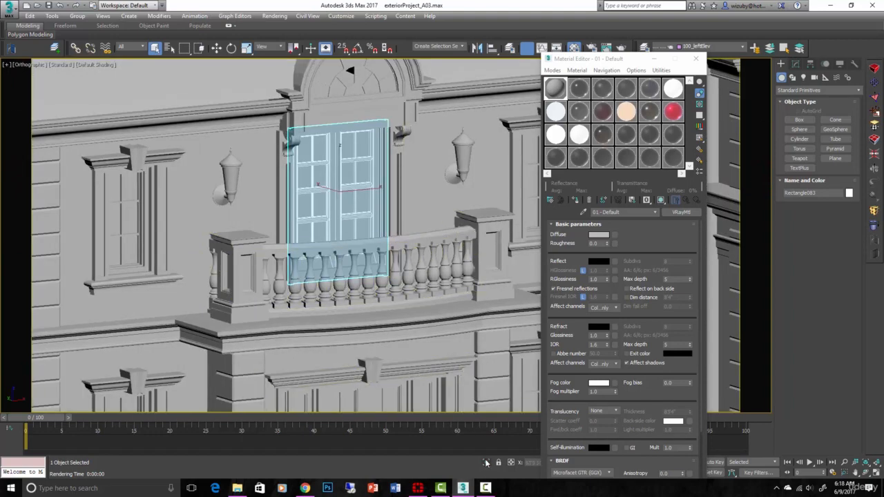
click(485, 462)
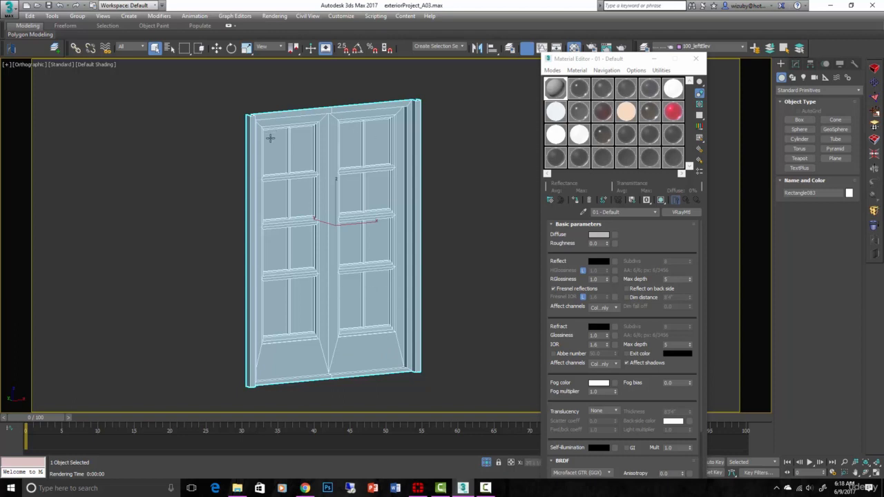
- Select all polygons of the door's Editable Poly except the glass panes
click(503, 200)
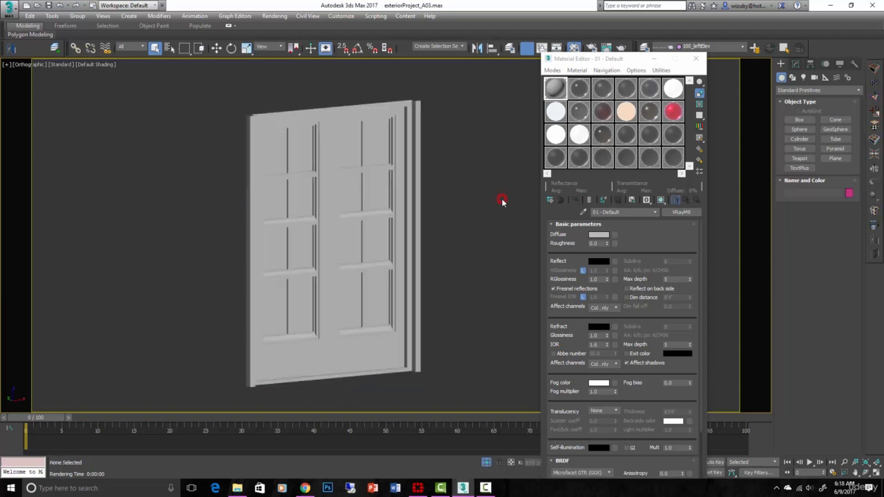
click(416, 186)
click(794, 63)
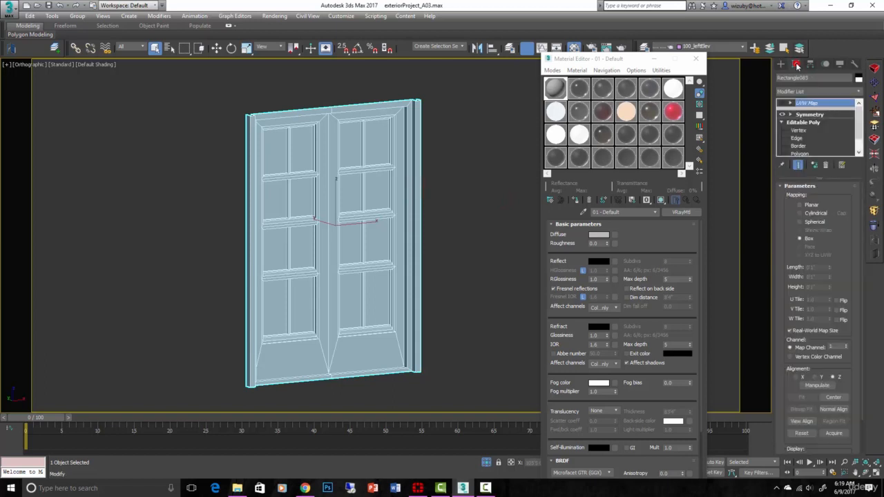
click(806, 123)
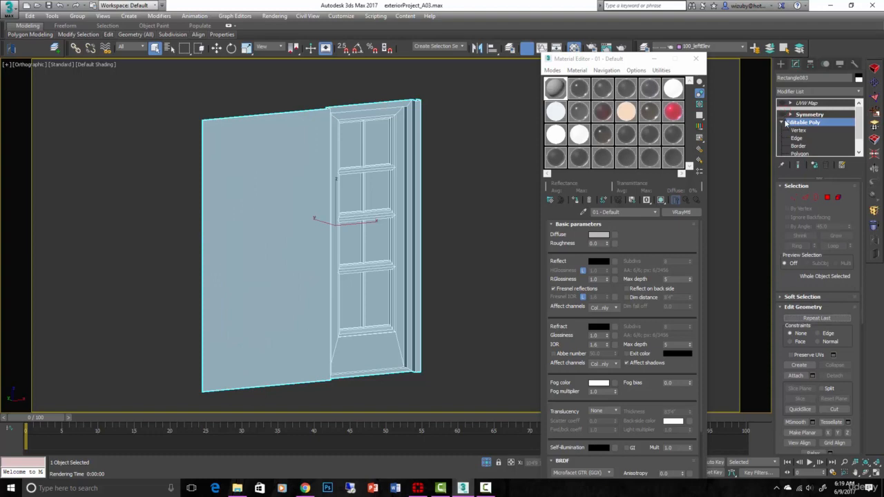
click(449, 141)
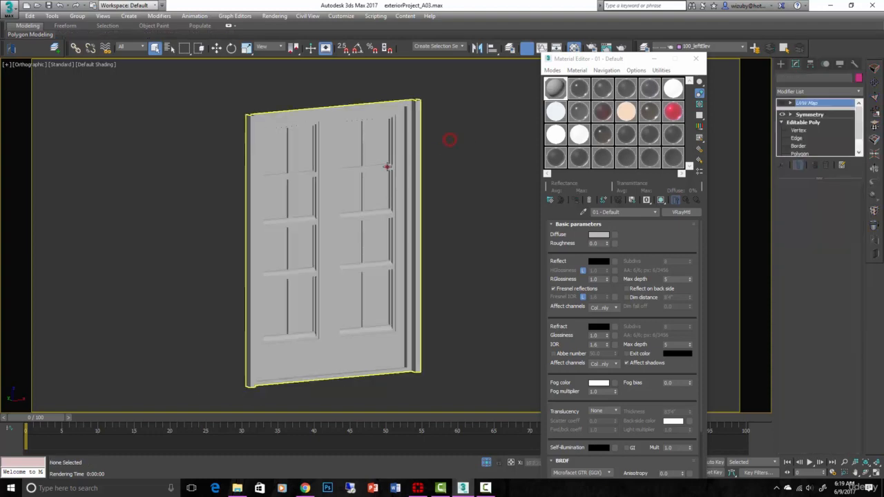
click(387, 165)
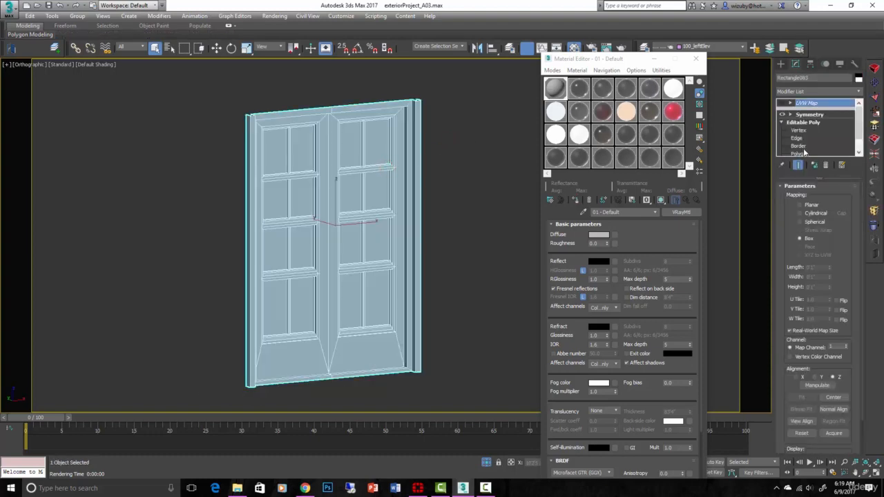
click(801, 153)
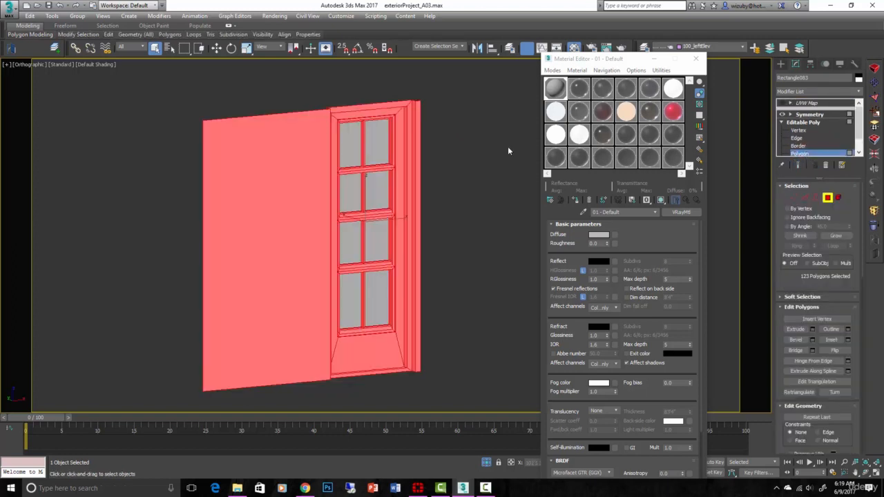
click(376, 141)
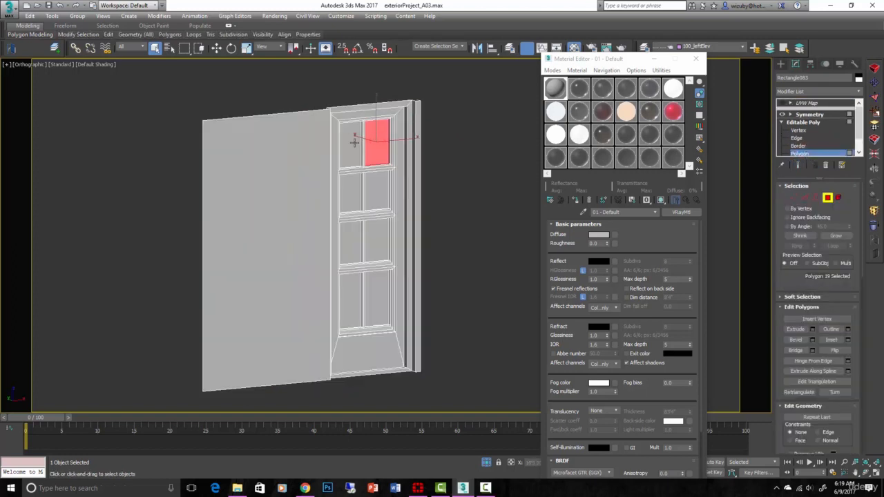
key(ctrl+a)
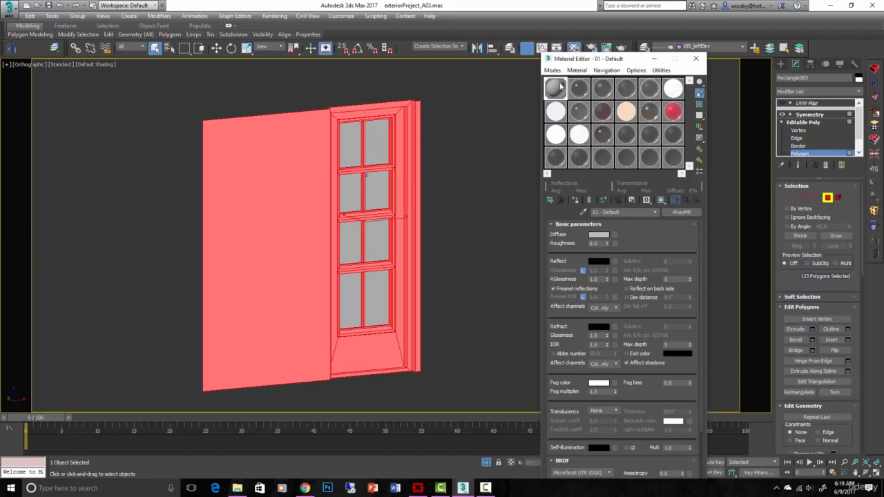
- Copy the 01 - Default material to the first slot of the second row and set its diffuse colour to dark brown
click(556, 112)
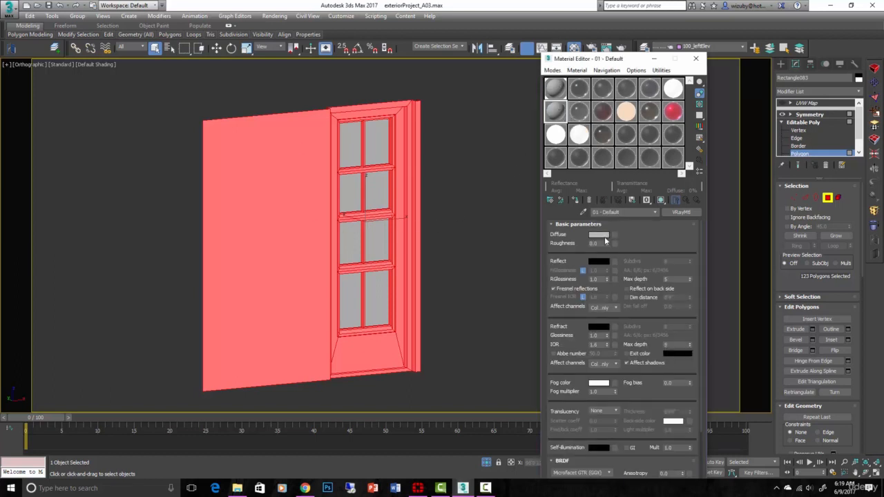
click(605, 237)
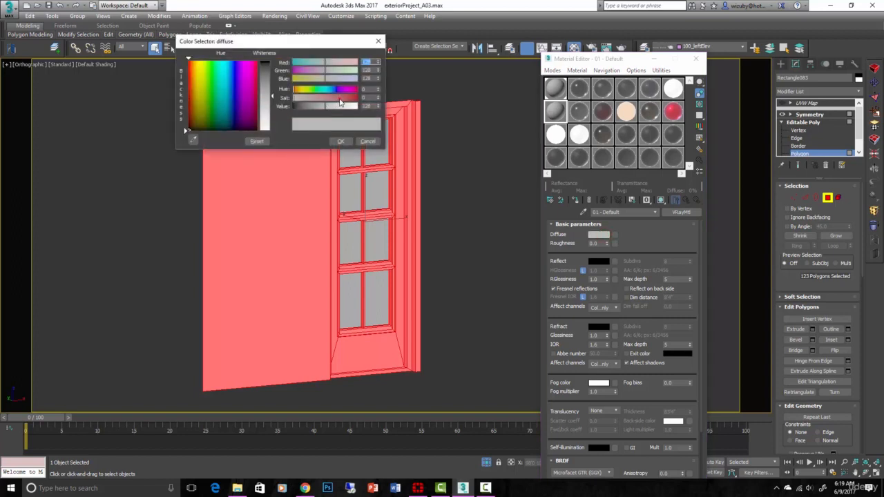
drag(335, 102, 313, 107)
click(297, 79)
click(329, 99)
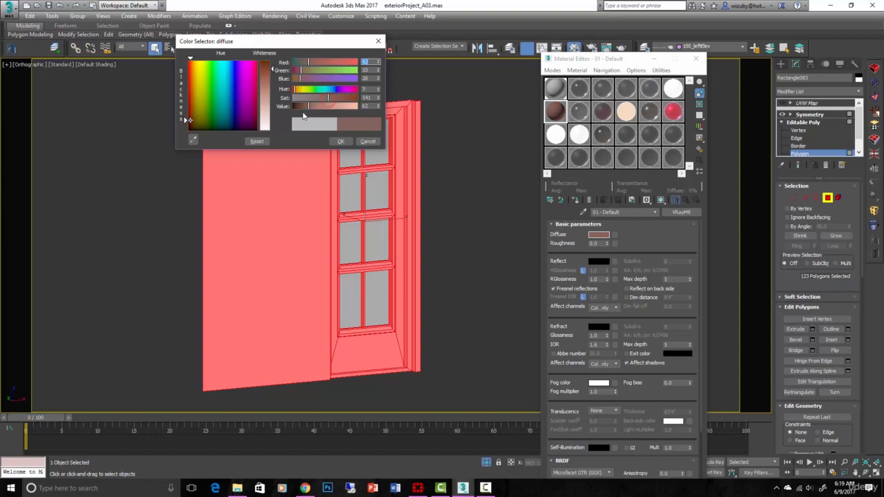
click(302, 105)
click(341, 141)
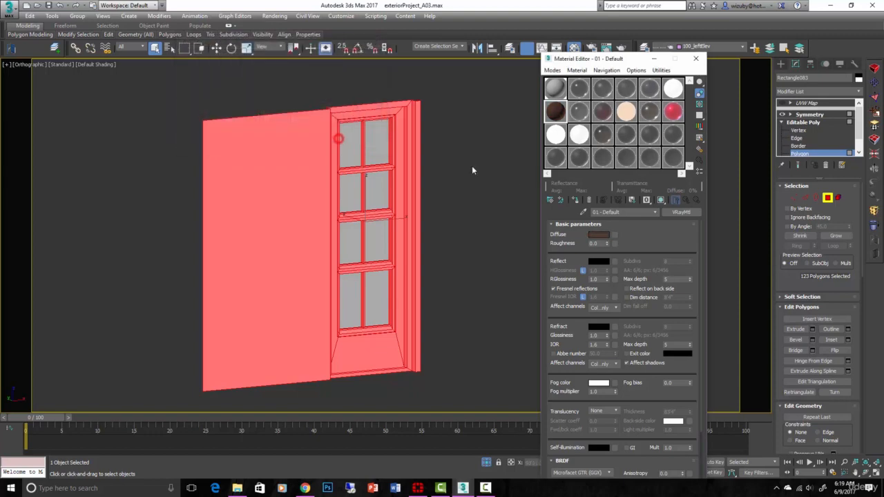
- Assign the dark brown material to the selected door frame polygons, renaming it to wood
click(575, 201)
click(401, 237)
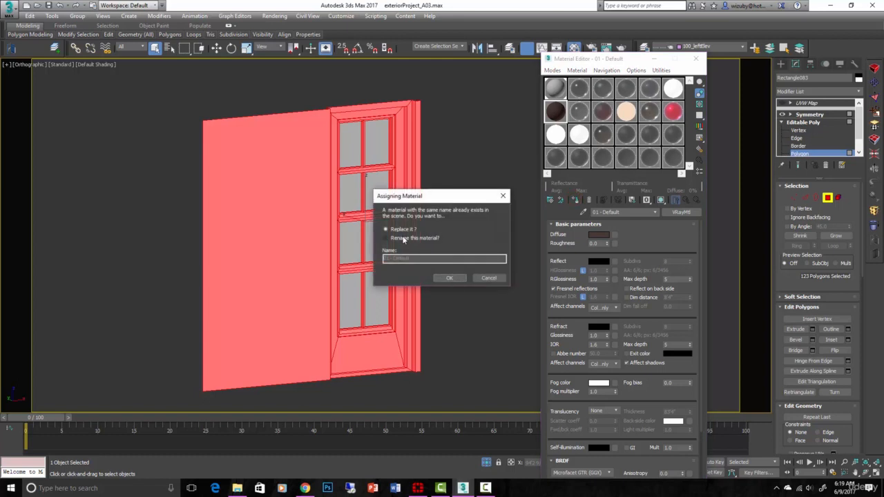
triple_click(423, 262)
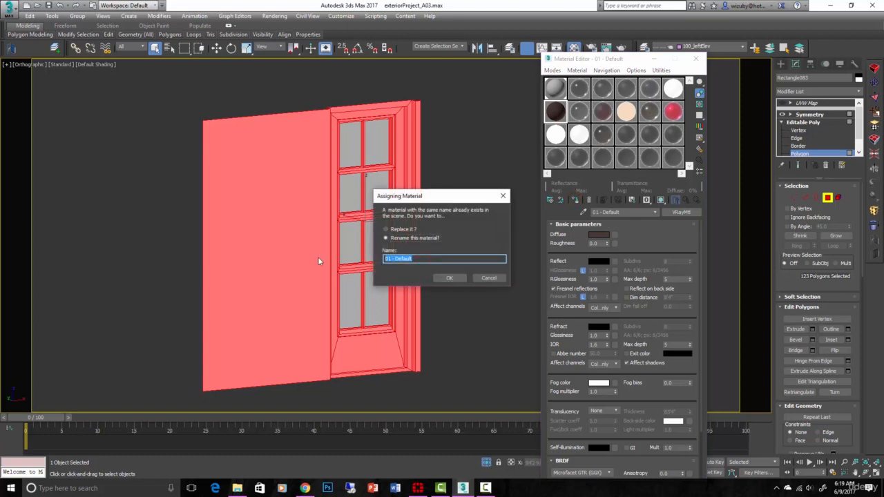
text(wood)
key(Return)
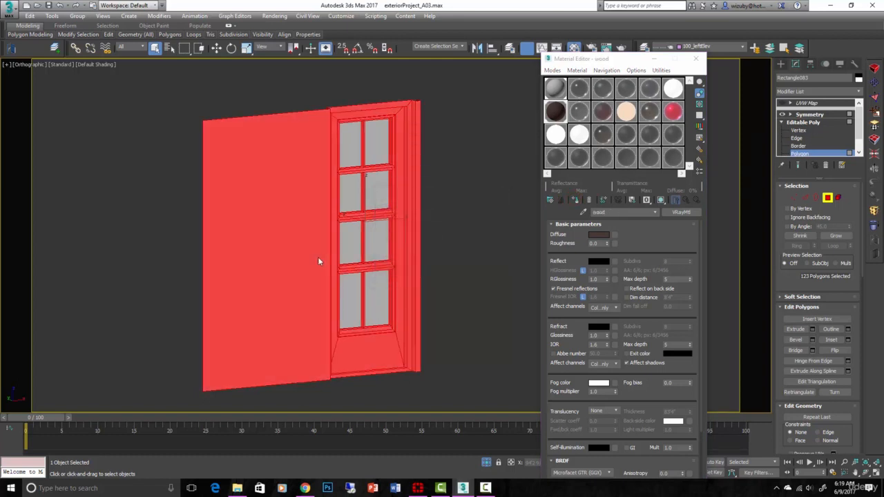
- Invert the polygon selection to the panes and copy the 01 - Default material to the slot below wood, naming it glass
click(30, 16)
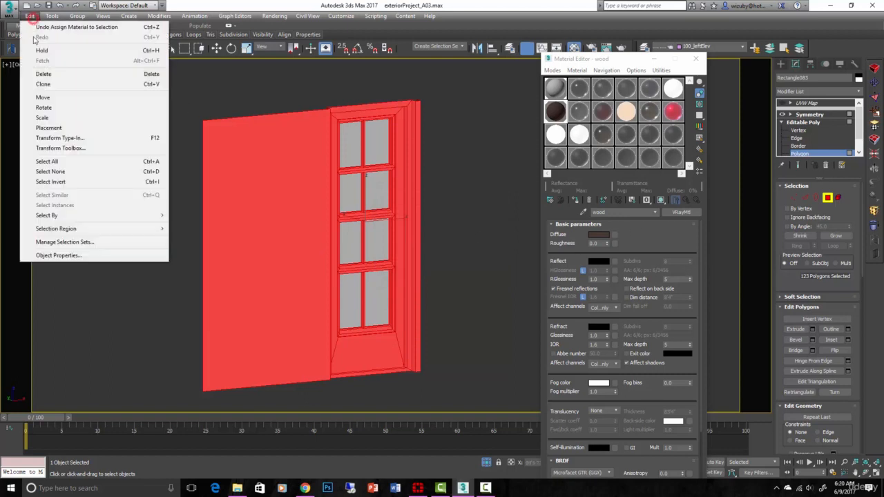
click(66, 182)
click(556, 136)
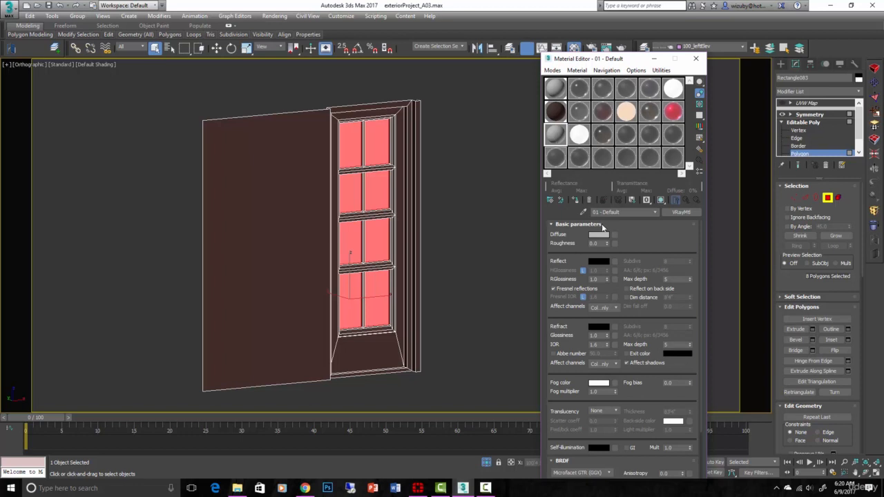
drag(625, 213, 499, 199)
text(glass)
- Set the glass material's diffuse colour to black and assign it to the selected pane polygons
click(599, 235)
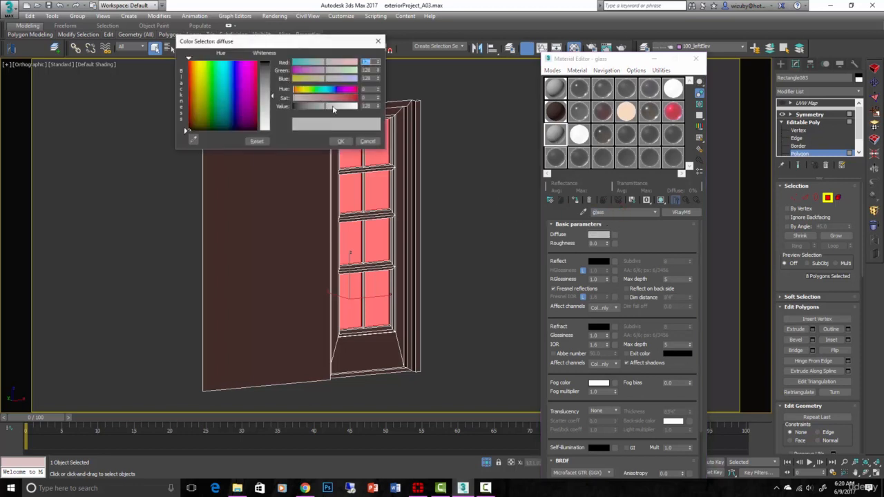
drag(316, 107, 293, 107)
click(341, 141)
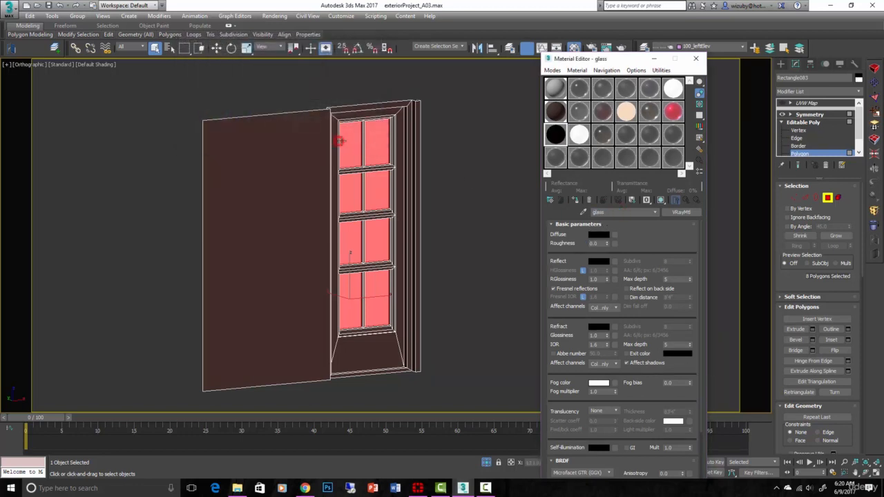
click(577, 200)
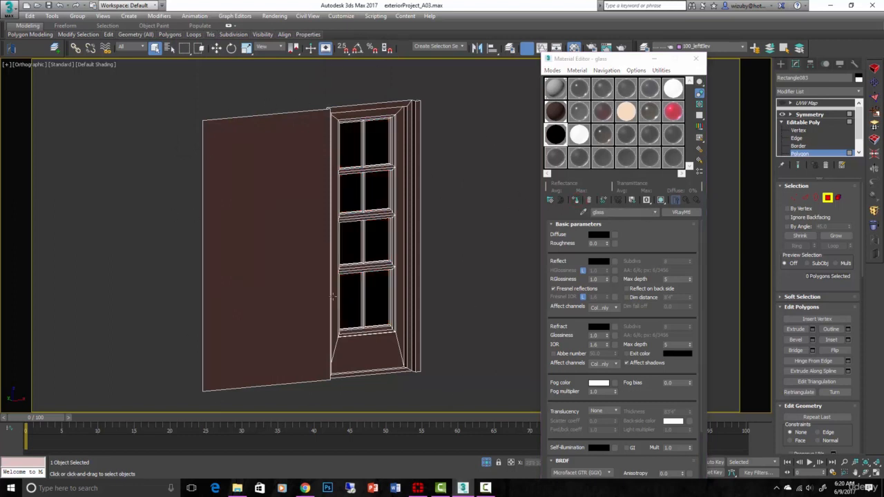
- Pick the door's combined material from the model into the first slot of the last row
click(559, 162)
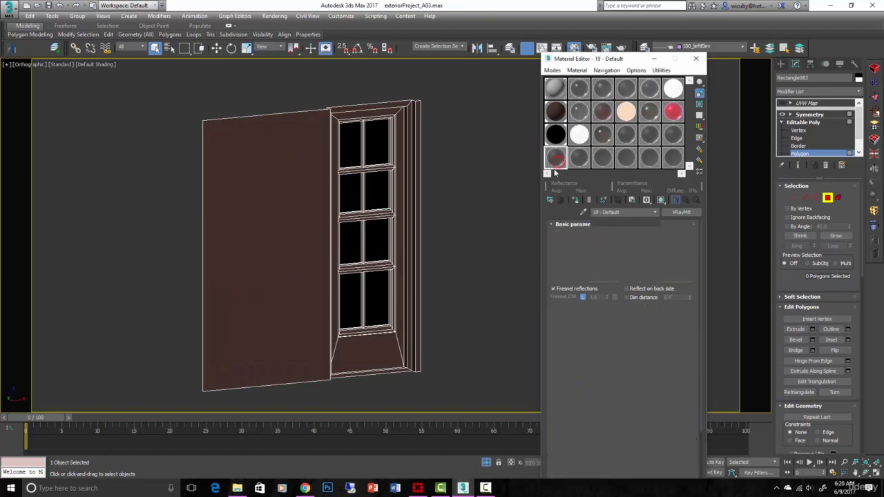
click(583, 213)
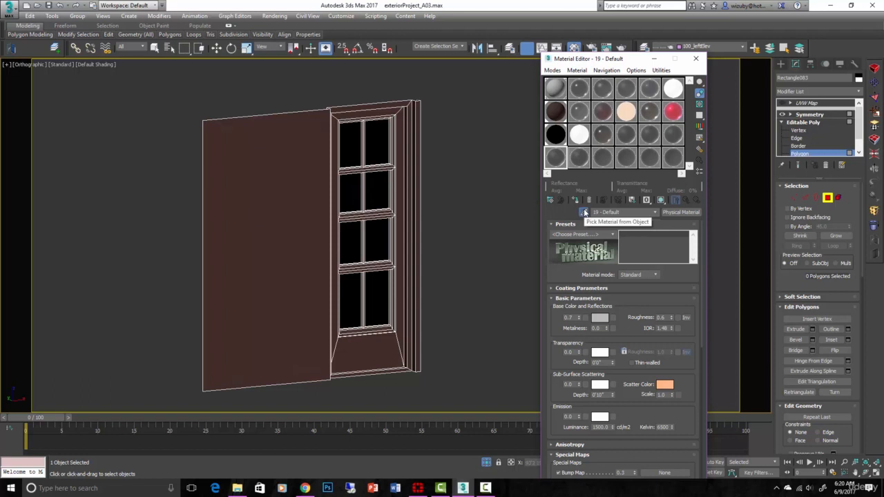
click(404, 192)
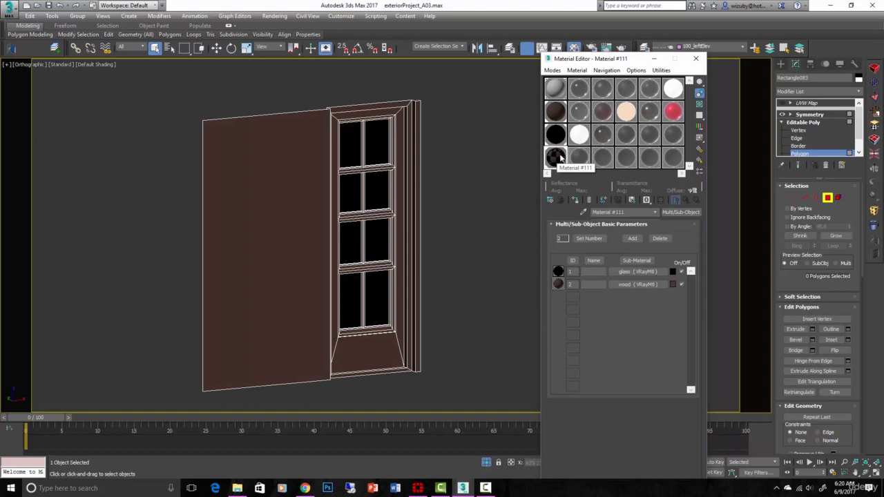
- Review the Multi/Sub-Object entry in the material type browser and close the browser without changing the material's type
click(681, 212)
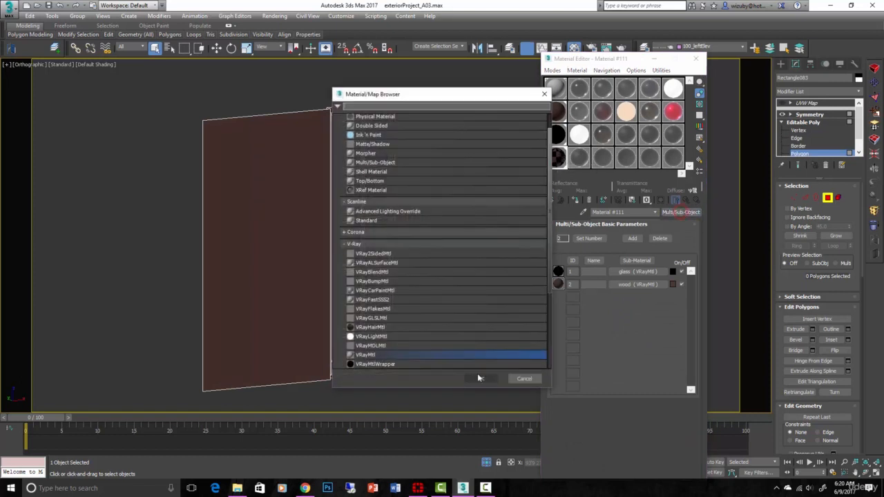
scroll(405, 252, up, 1)
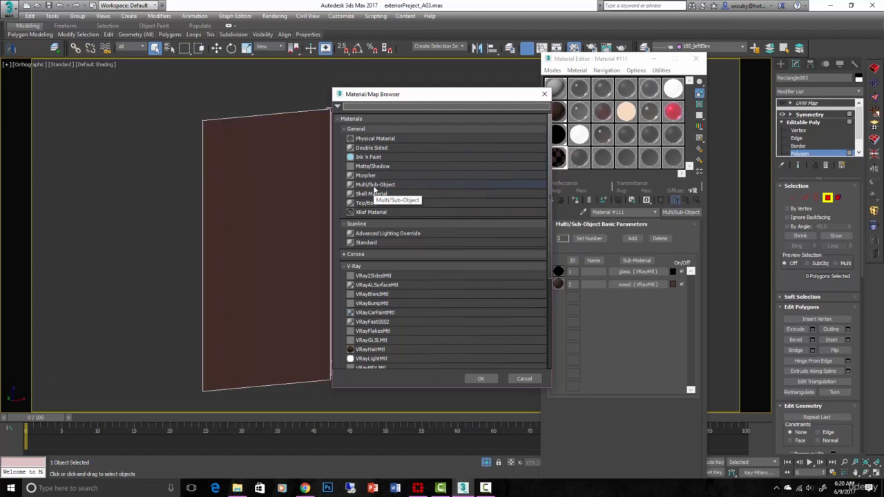
click(545, 94)
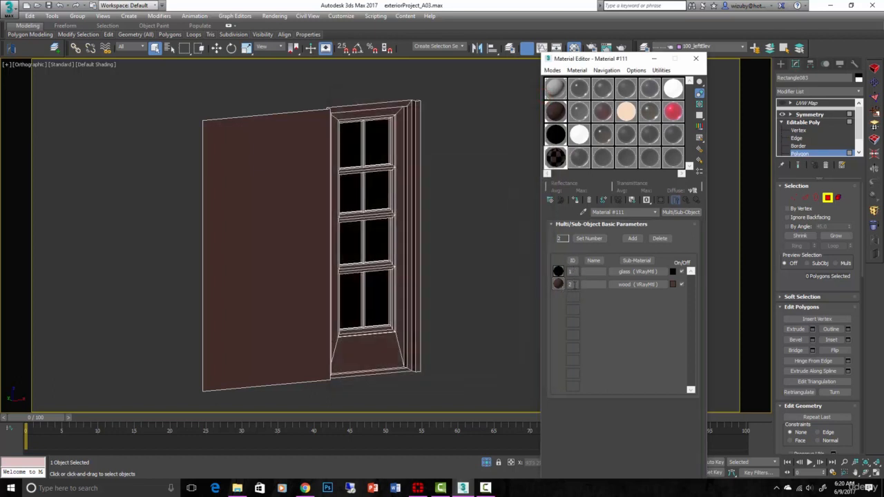
drag(563, 289, 559, 111)
click(482, 161)
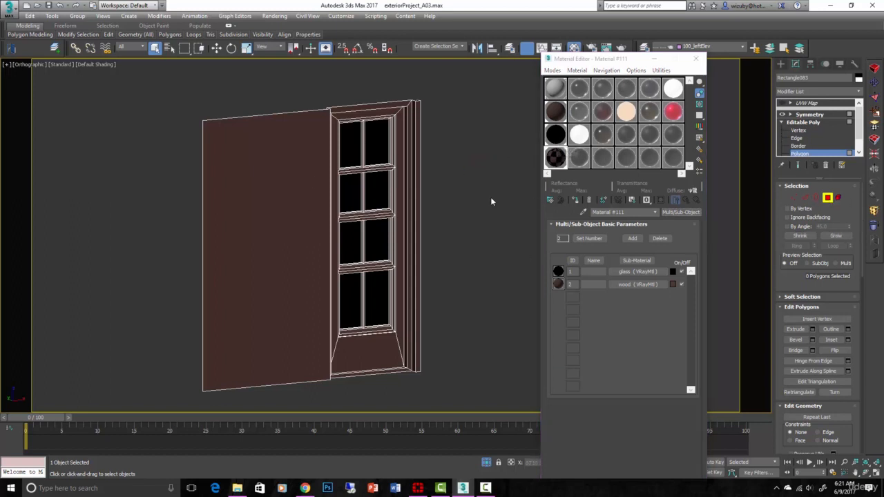
- Check the material IDs assigned to one glass pane polygon and one frame polygon of the door
click(377, 196)
scroll(806, 371, down, 10)
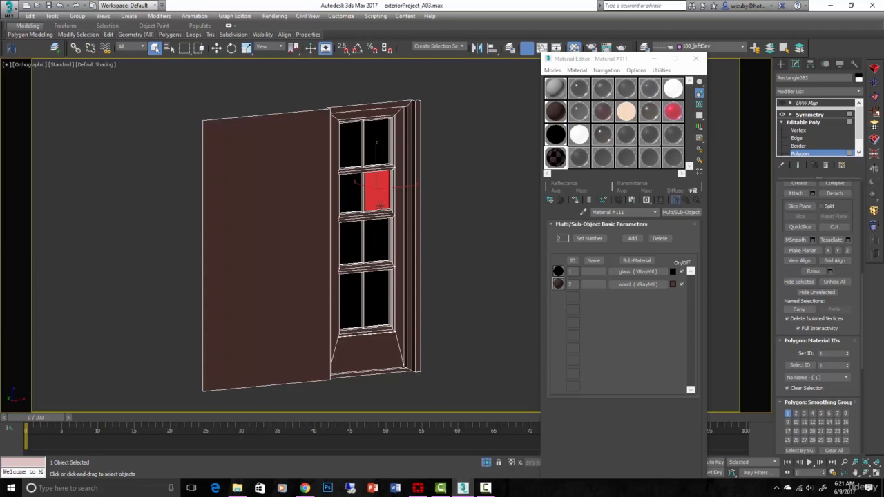
click(401, 244)
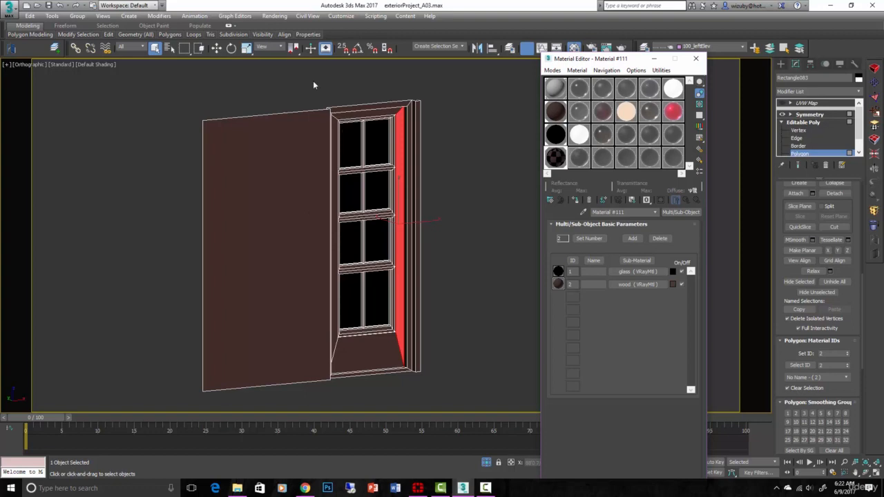
- Check the automatic sub-material assignment option in the general preference settings
click(341, 16)
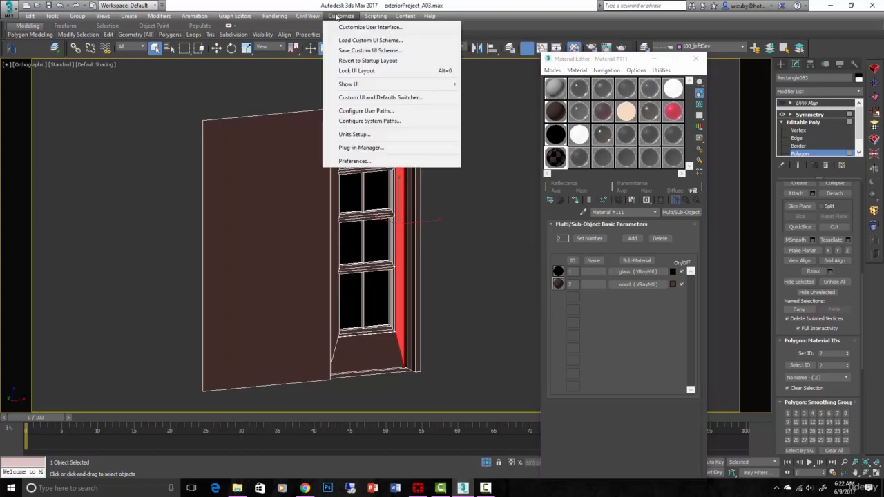
click(358, 161)
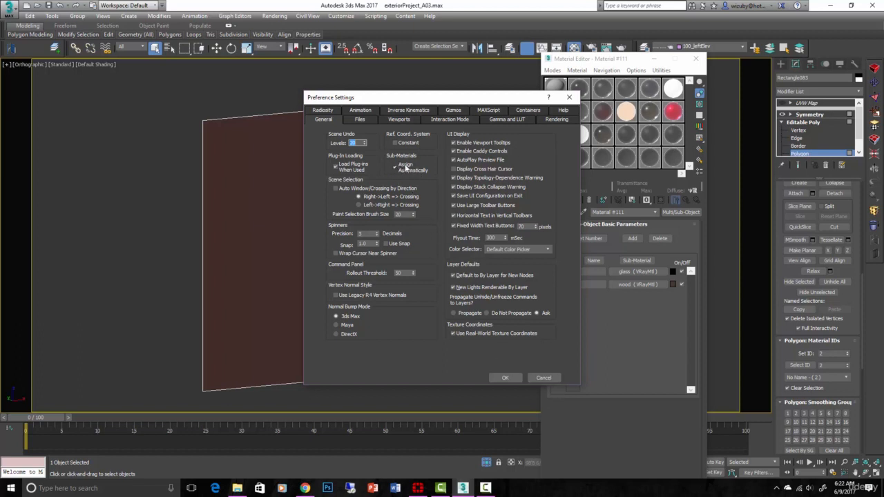
click(505, 378)
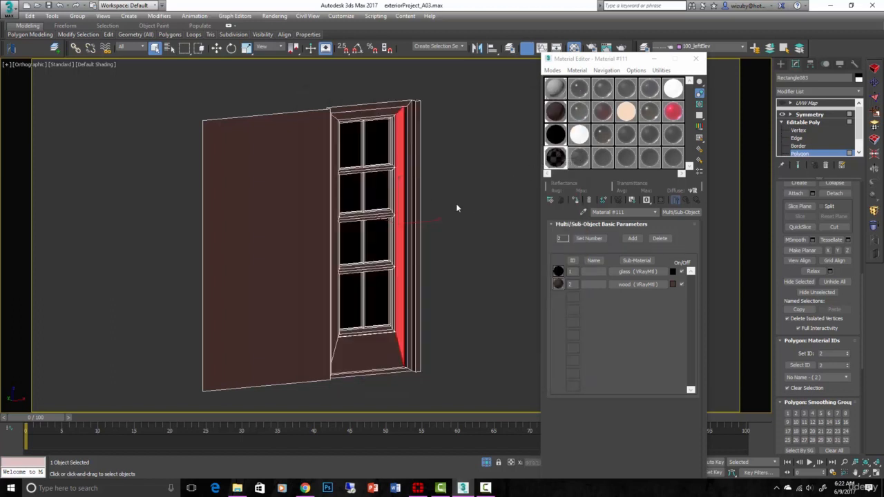
- Clear the polygon selection, exit isolation to show the whole building, and return the door to its Symmetry modifier level
click(456, 205)
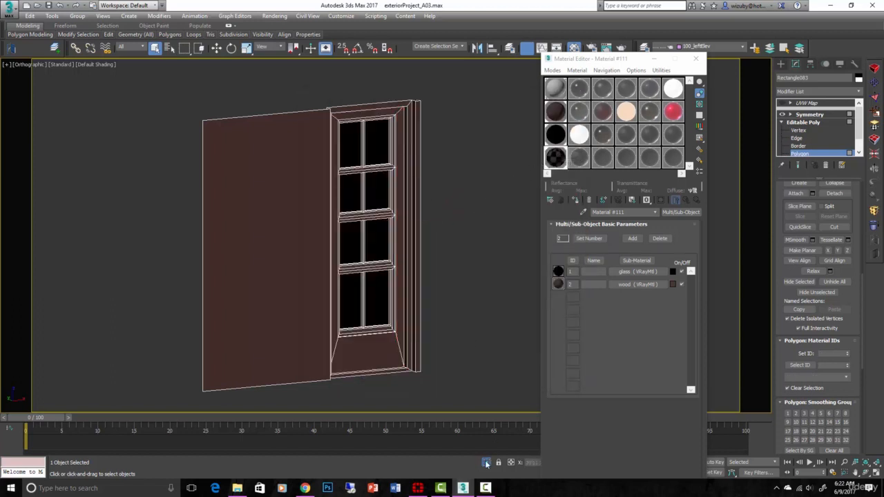
click(485, 462)
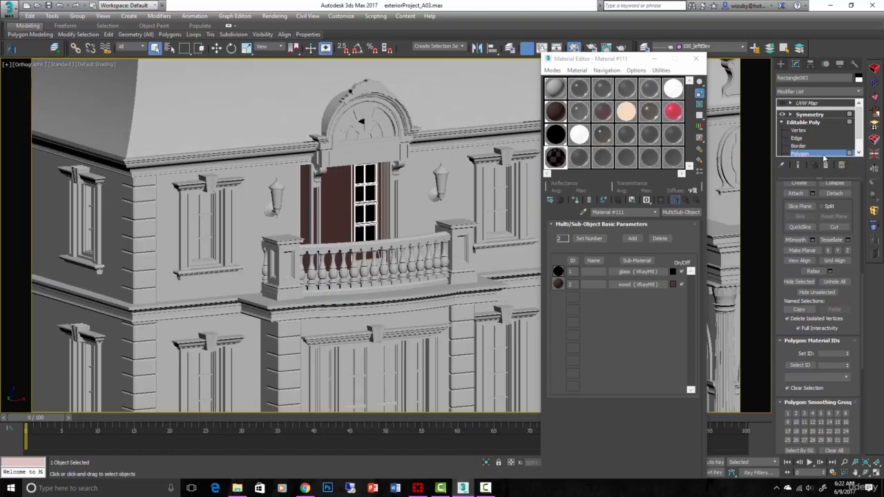
click(822, 153)
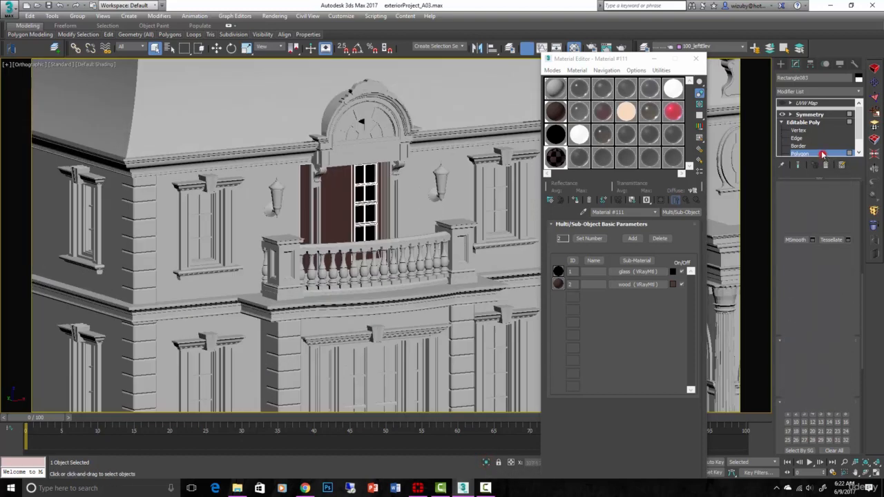
click(808, 114)
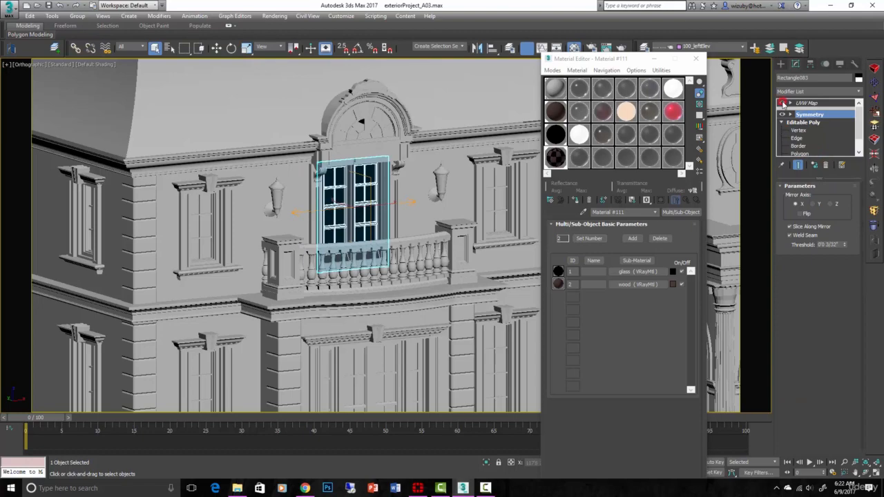
- Examine the materials on the upper balcony doors along the facade and locate the ground-floor door beneath the other balcony
scroll(470, 256, down, 5)
middle_drag(470, 256, 232, 253)
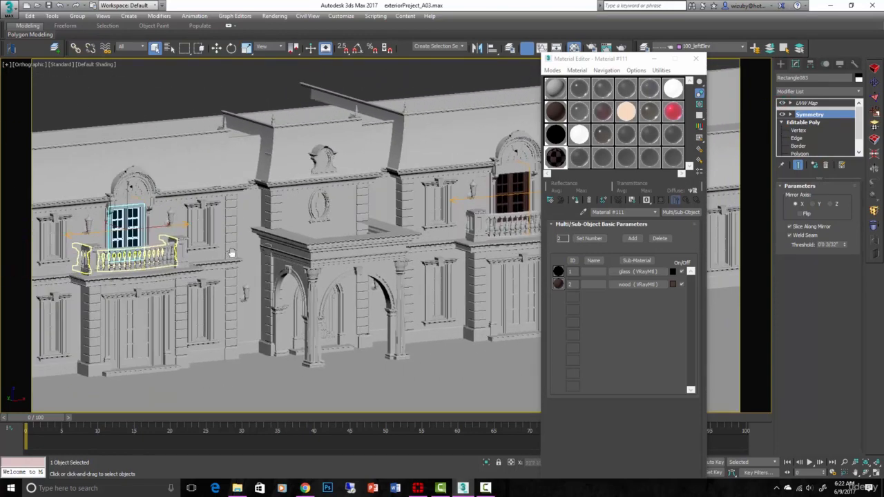
scroll(232, 253, up, 6)
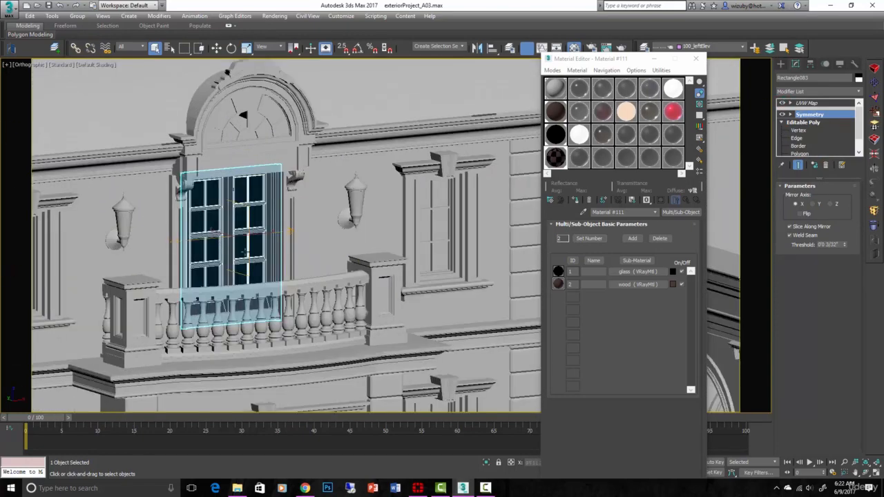
scroll(326, 242, down, 4)
middle_drag(365, 244, 126, 268)
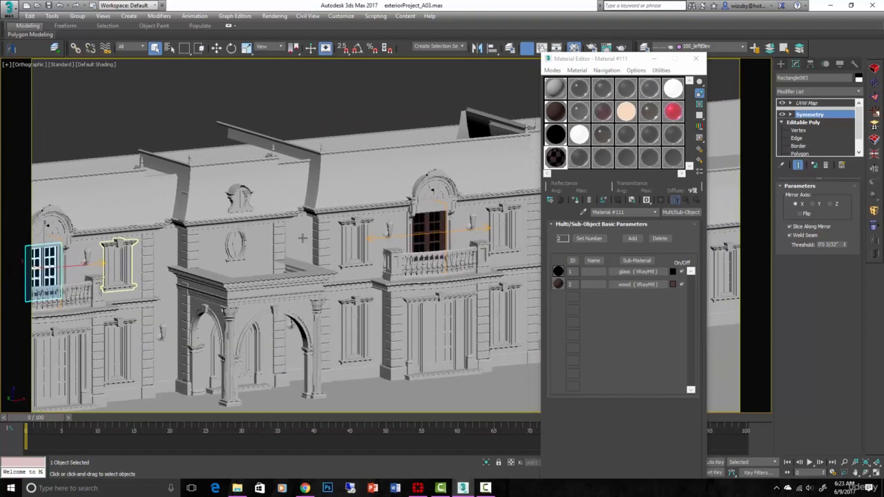
scroll(463, 225, up, 2)
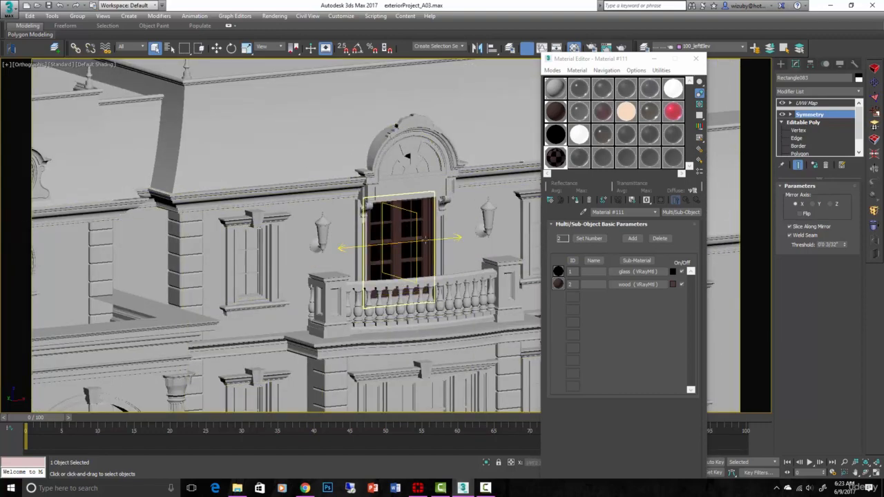
scroll(425, 238, down, 5)
scroll(425, 239, up, 10)
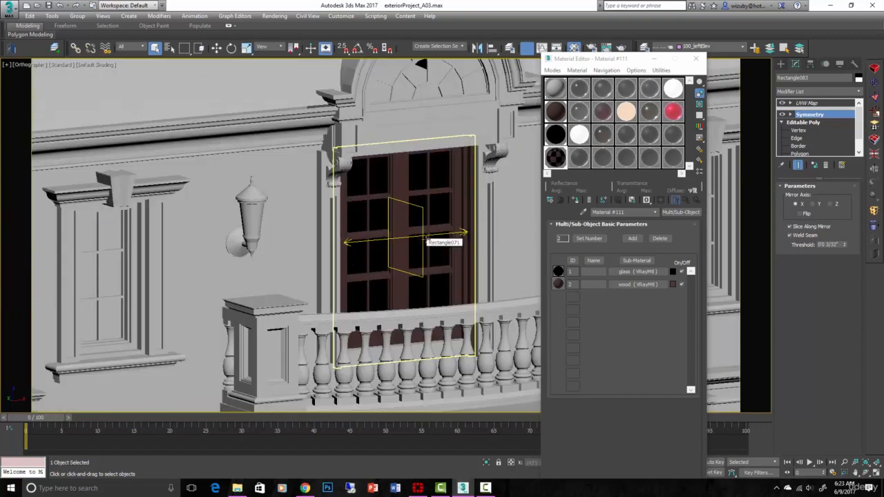
scroll(394, 232, down, 10)
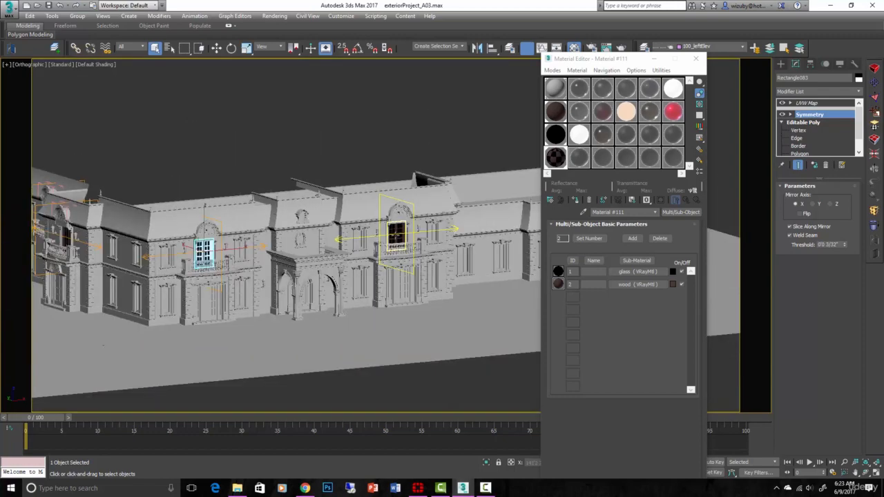
middle_drag(395, 233, 340, 200)
scroll(350, 255, up, 4)
scroll(350, 257, up, 3)
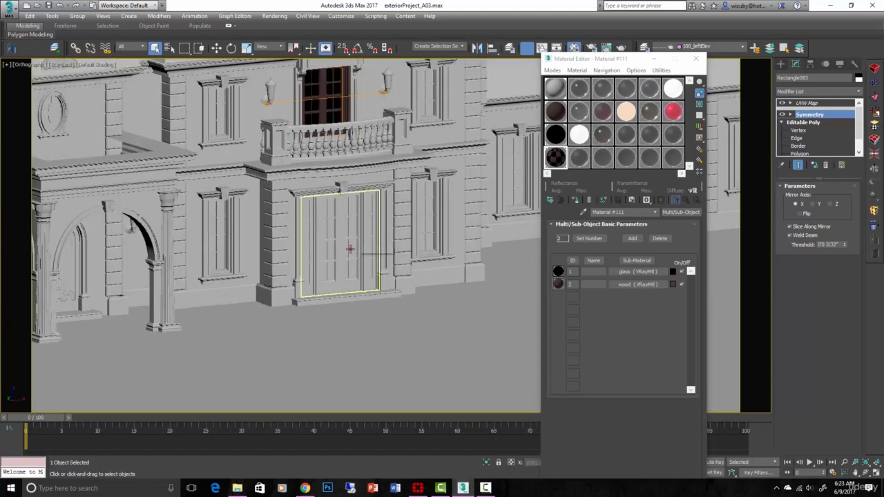
- Select the ground-floor door beneath the balcony and try to assign Material #111 to its pane polygons
click(350, 255)
scroll(350, 252, up, 4)
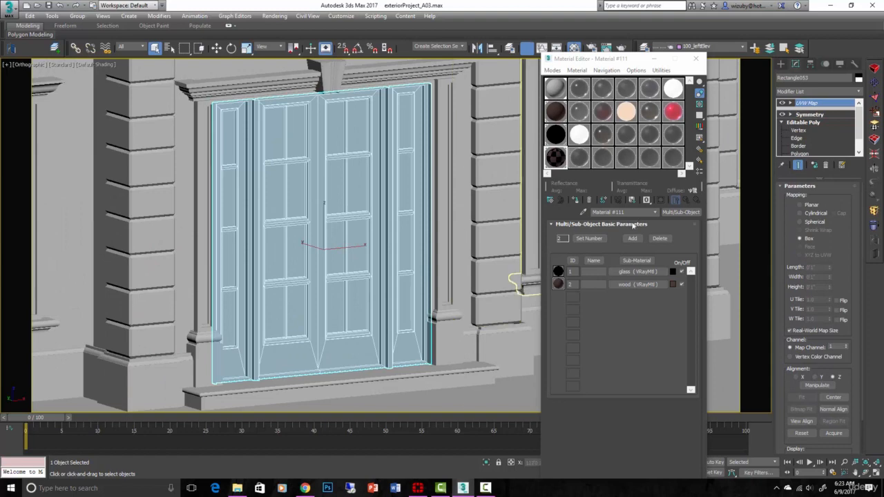
click(802, 154)
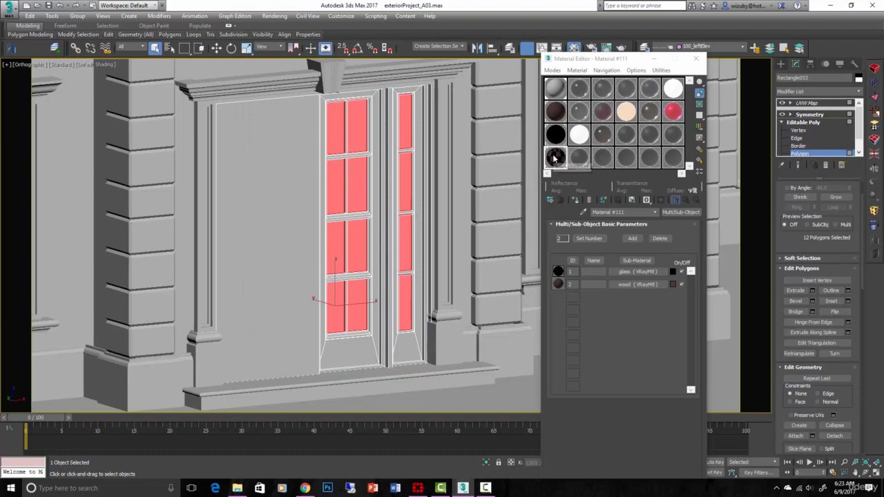
click(576, 199)
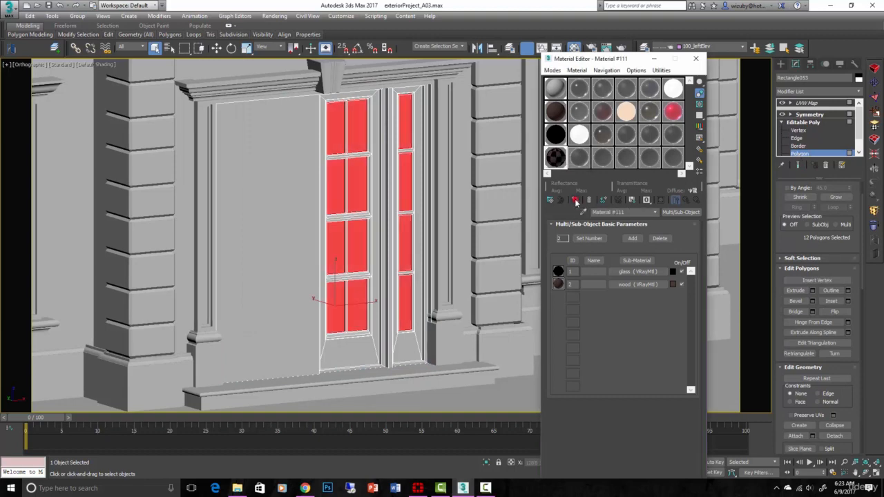
- Return the ground-floor door to its UVW Map level, accepting the topology warning, and assign Material #111 to the whole door
click(804, 153)
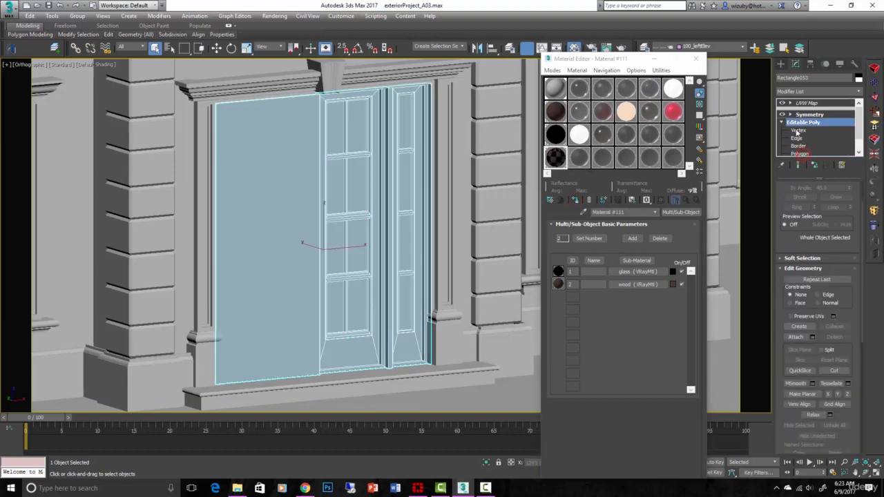
click(805, 103)
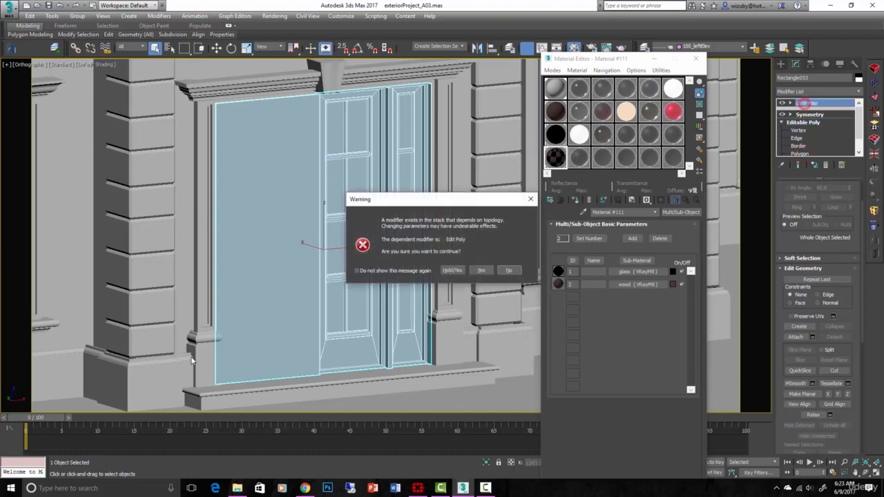
click(481, 270)
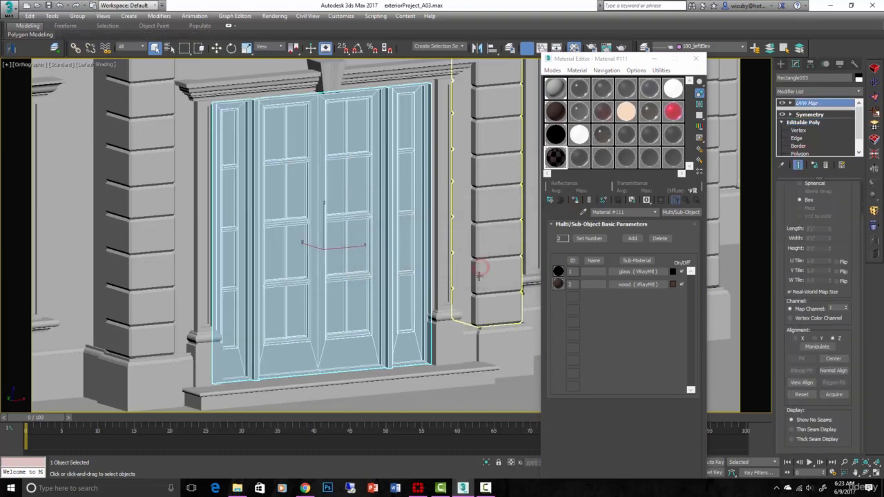
click(556, 157)
click(575, 200)
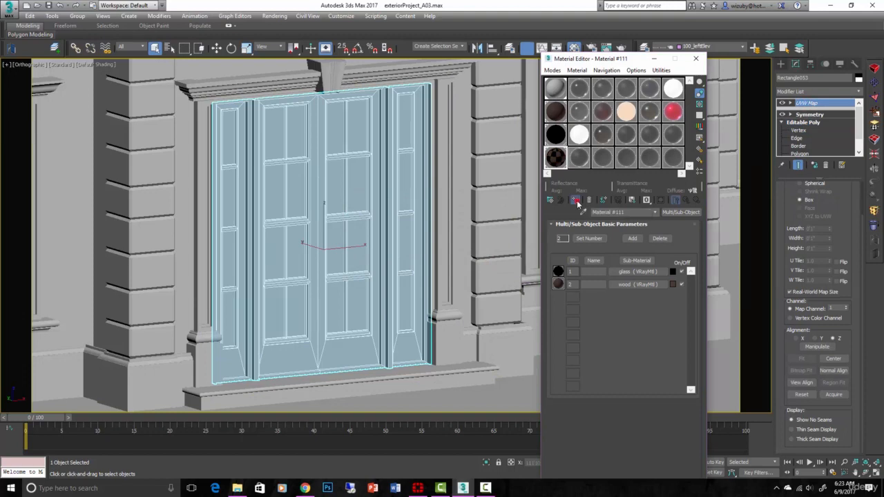
click(413, 377)
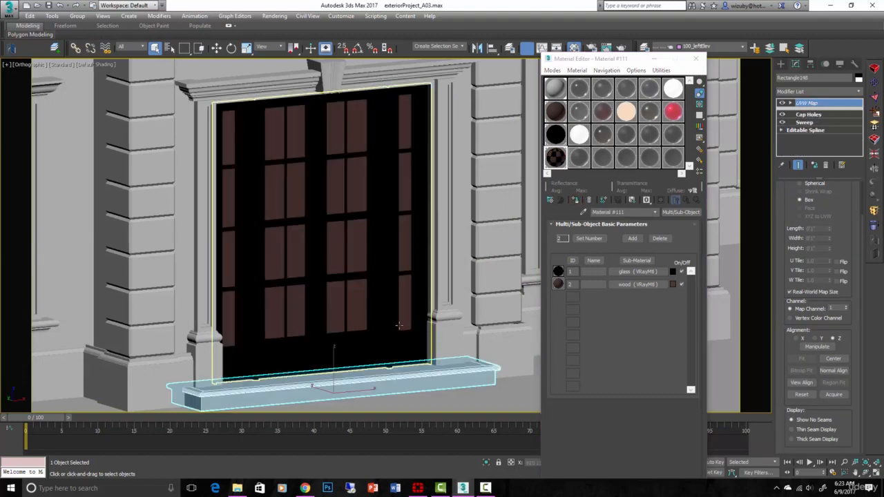
- Reselect the ground-floor door and set the material ID of its 12 pane polygons to 1
click(361, 256)
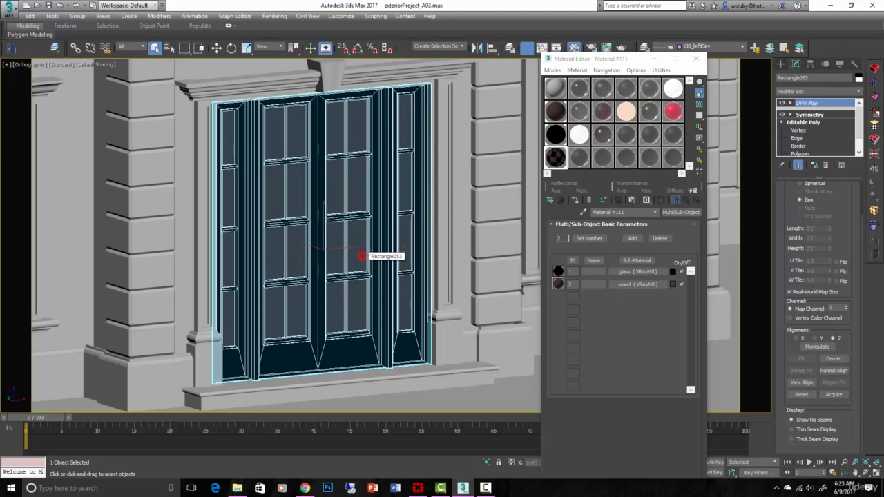
click(809, 154)
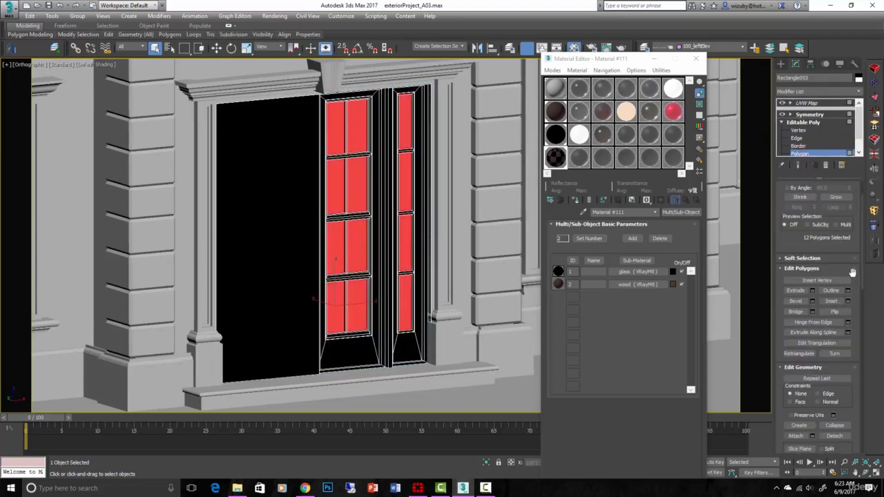
scroll(853, 273, down, 5)
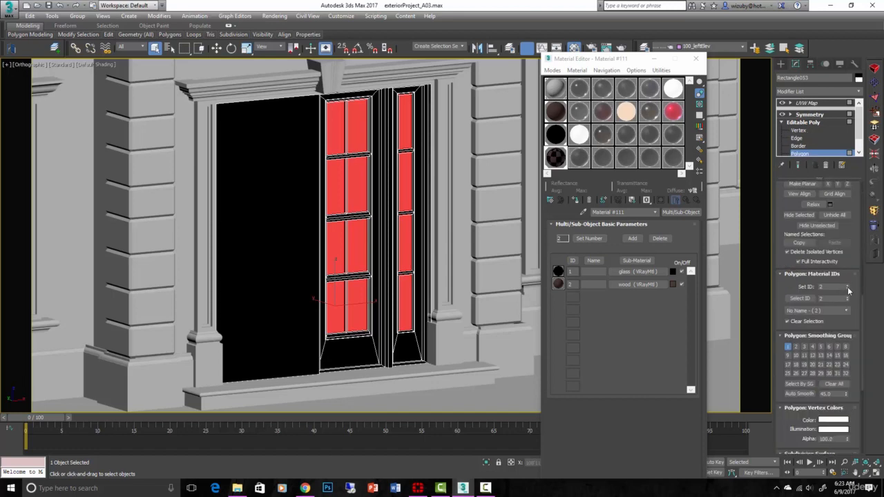
click(849, 290)
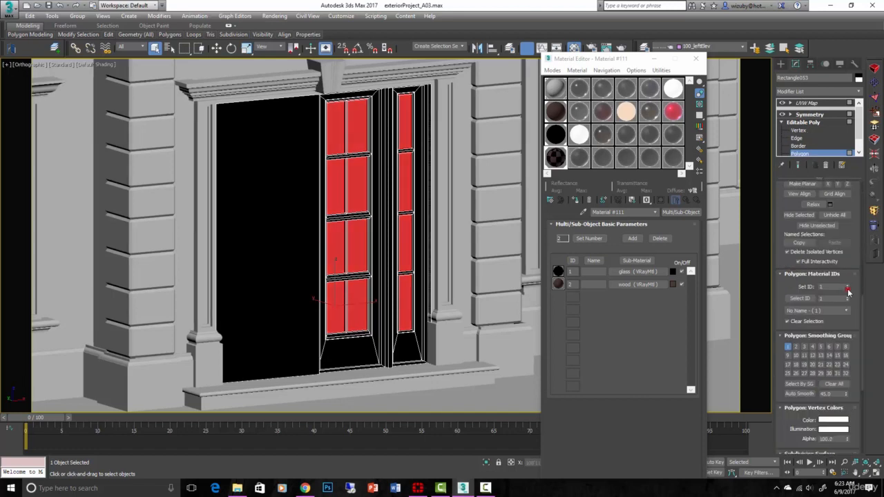
- Invert the ground-floor door's polygon selection, set the frame's material ID to 2, and return the door to its UVW Map level
click(29, 16)
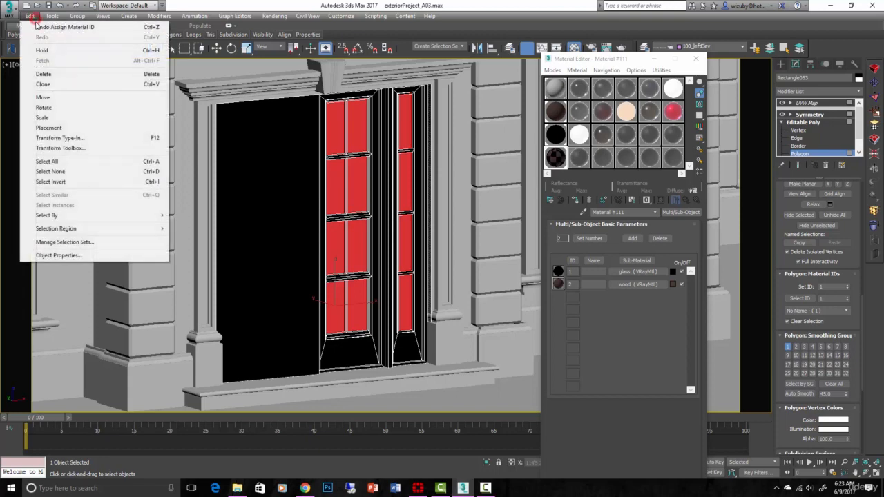
click(76, 182)
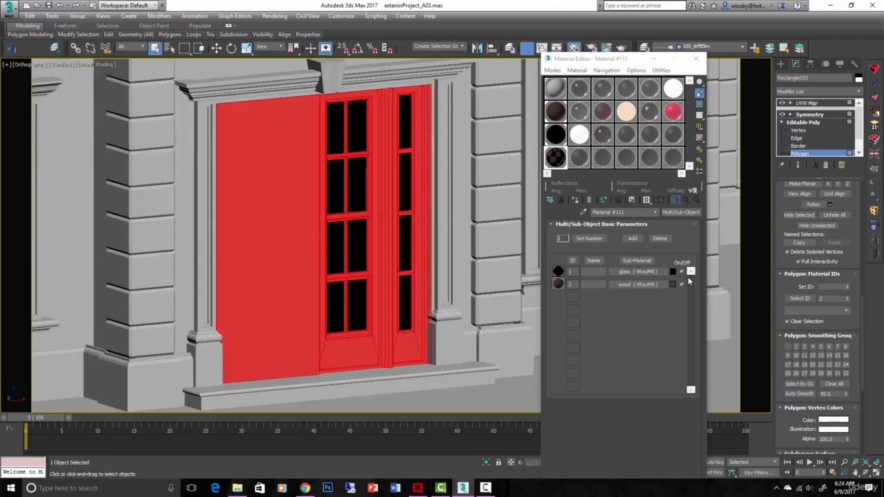
click(807, 152)
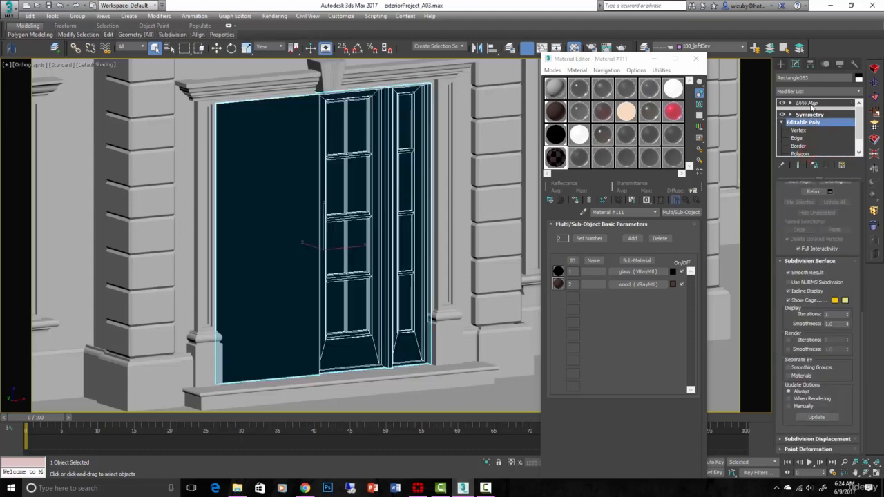
click(806, 102)
click(479, 271)
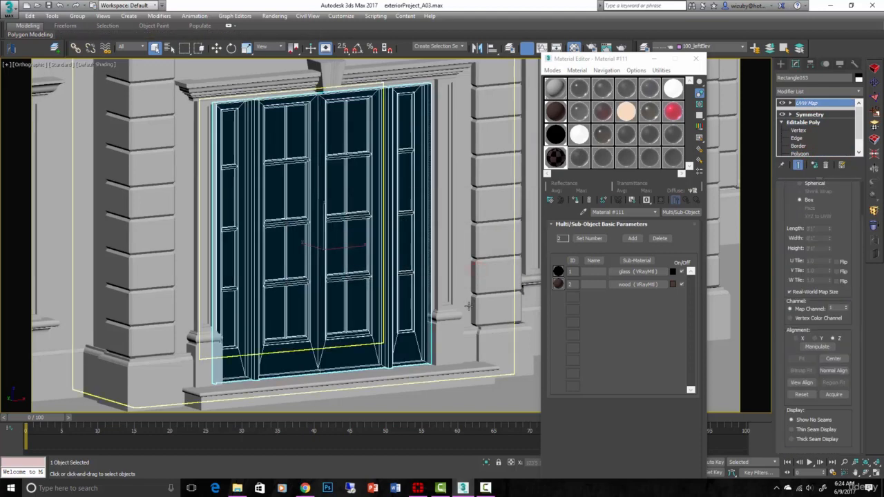
click(813, 154)
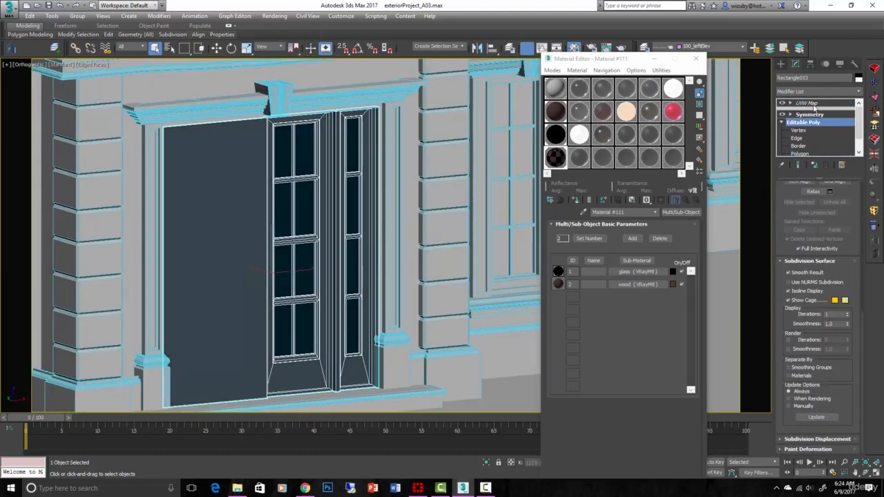
click(807, 102)
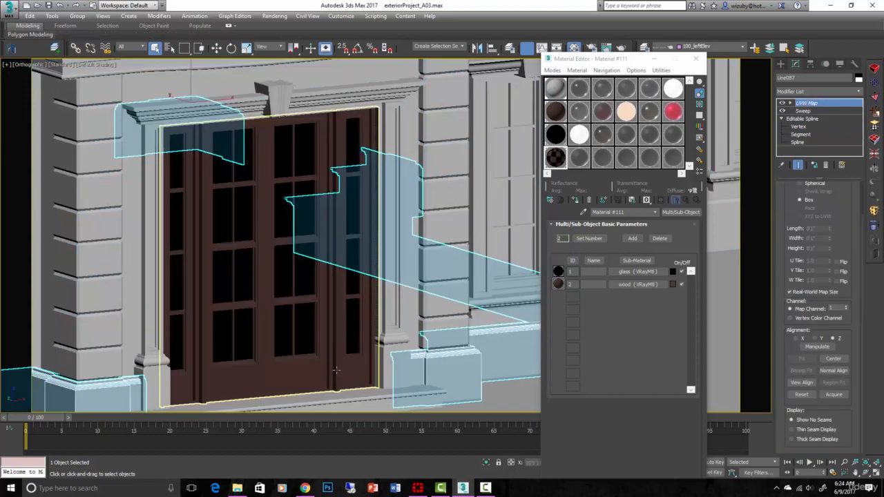
- Select the ground-floor window on the plain wall beyond the balcony section of the facade
scroll(330, 316, down, 5)
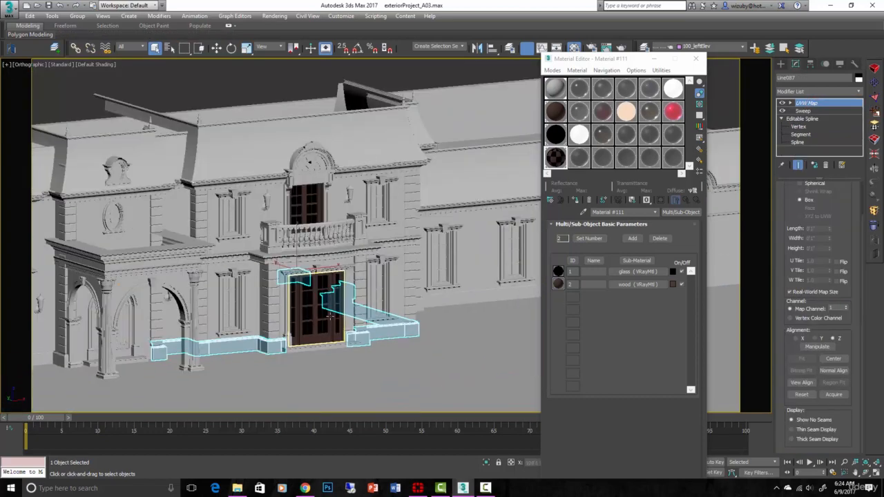
middle_drag(330, 316, 274, 322)
scroll(394, 279, up, 3)
scroll(394, 279, up, 2)
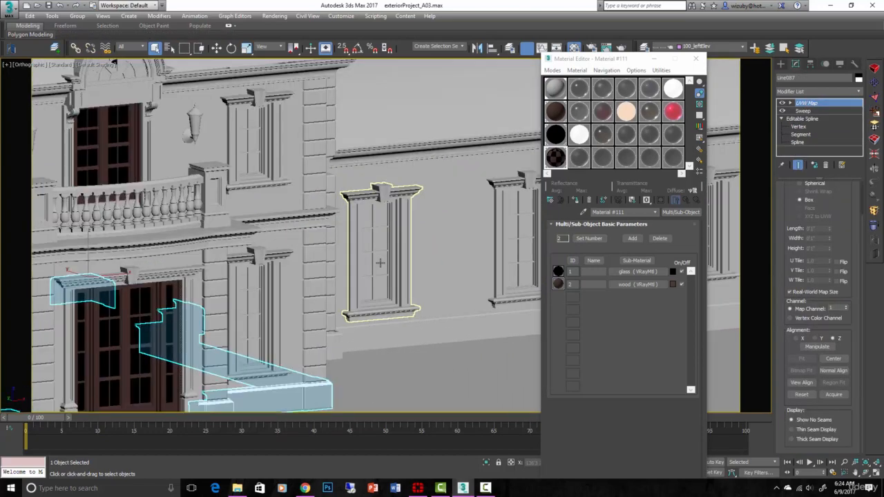
click(376, 263)
scroll(380, 263, up, 3)
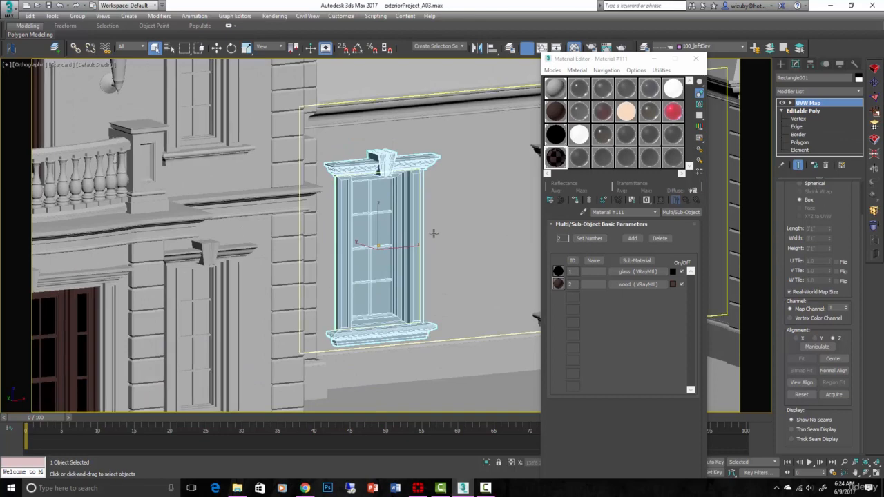
scroll(419, 168, up, 2)
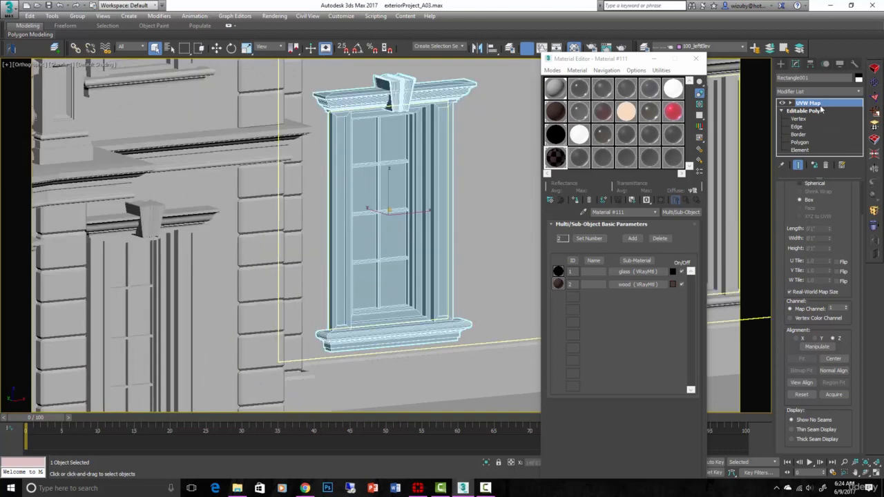
- Duplicate Material #111 into the adjacent sample slot and add a third sub-material as a copy of 01 - Default
click(560, 159)
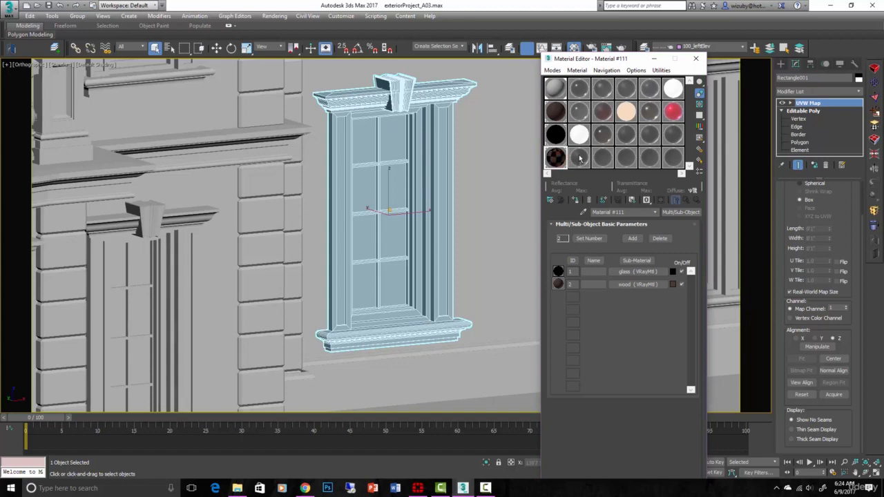
drag(557, 158, 579, 158)
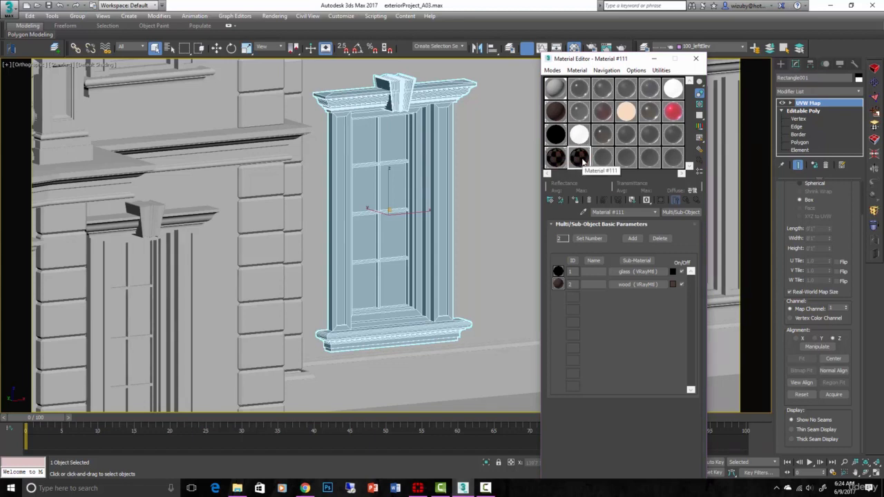
click(632, 238)
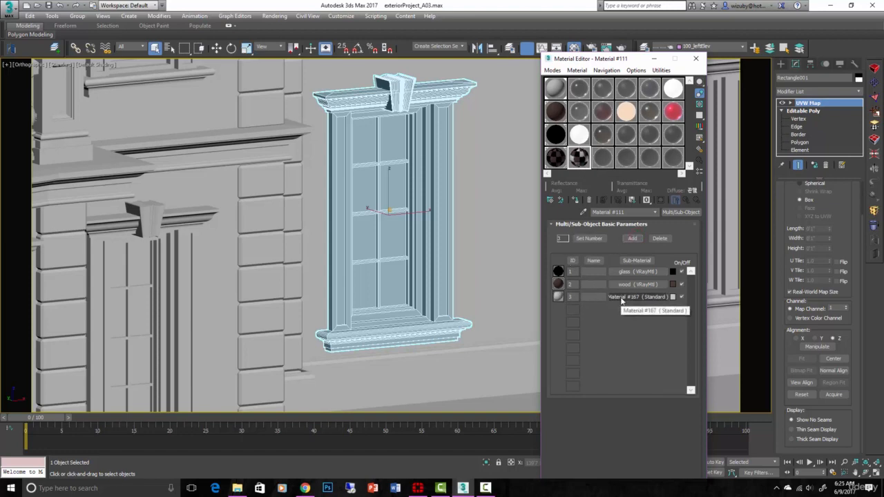
drag(556, 88, 631, 298)
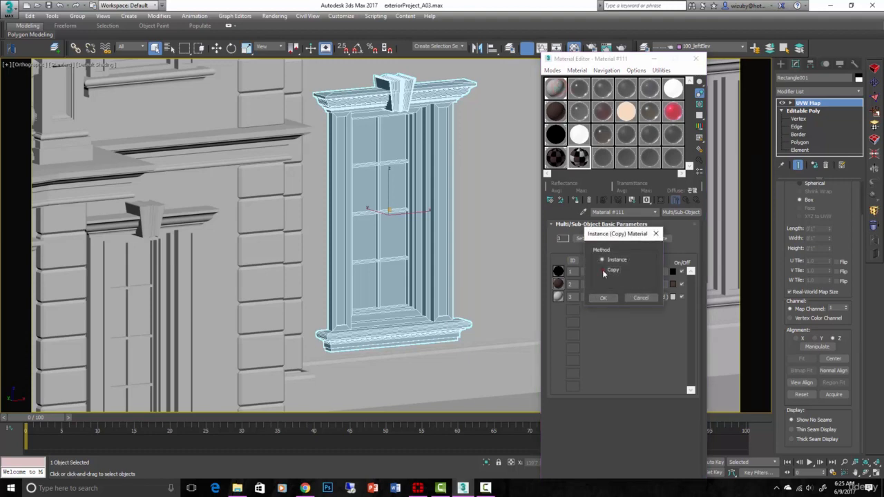
click(603, 270)
click(611, 298)
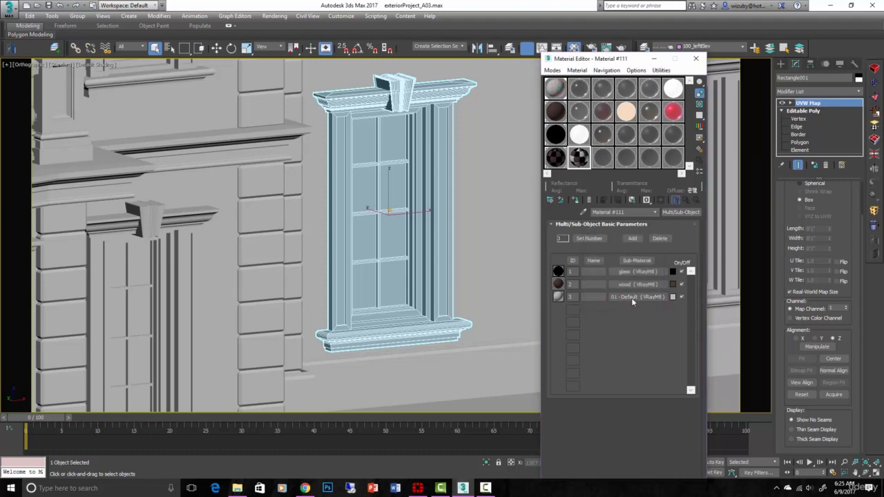
- Rename the third sub-material precastStone and set its diffuse colour to a brownish grey of RGB 71, 64, 55
click(632, 297)
click(626, 212)
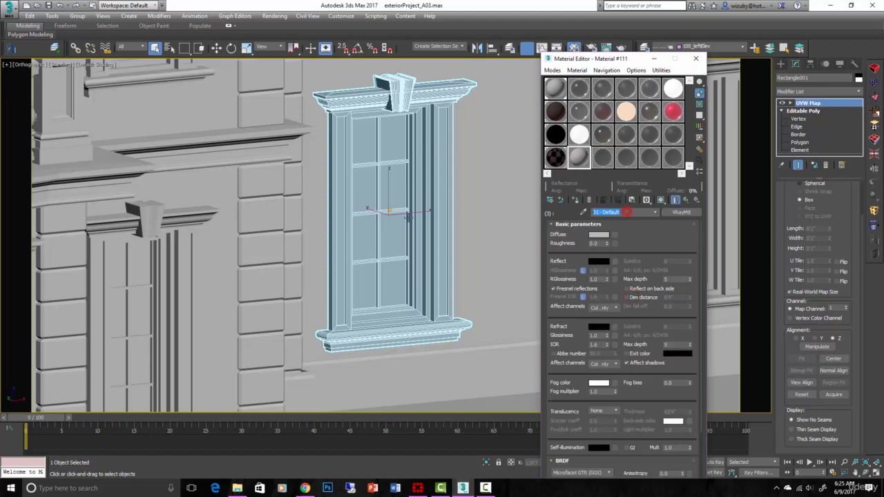
text(precastStone)
click(602, 235)
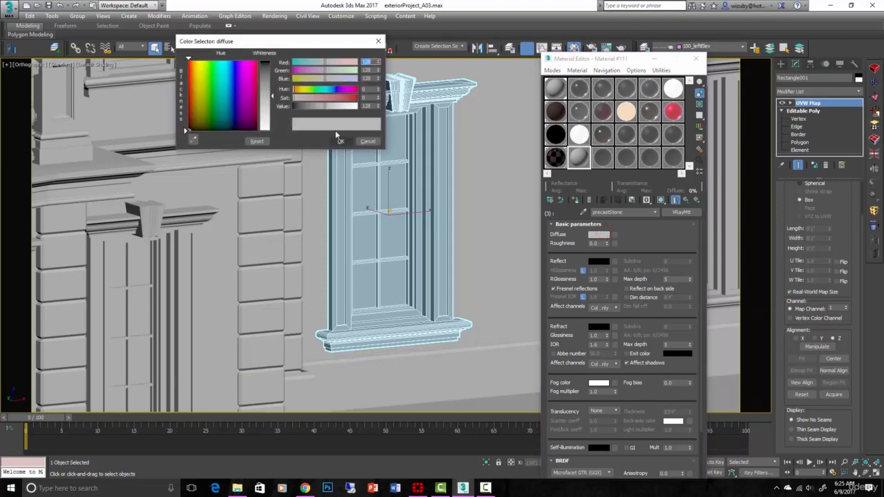
click(345, 139)
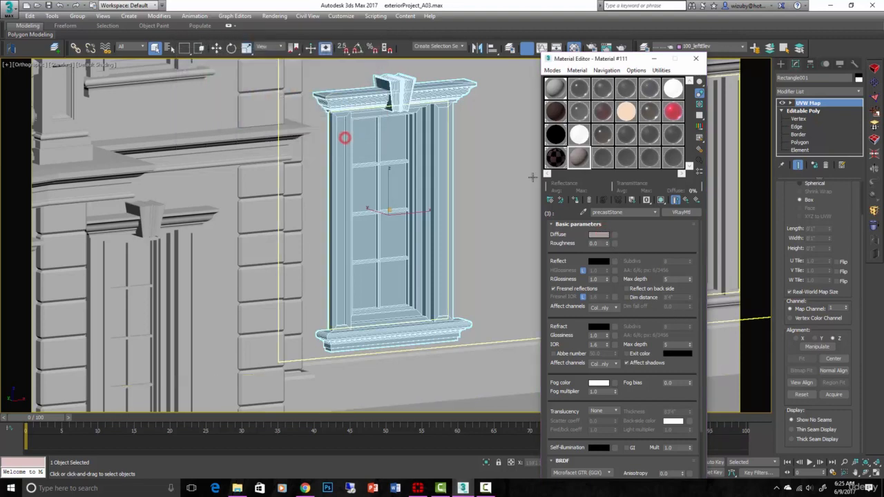
click(601, 234)
click(310, 107)
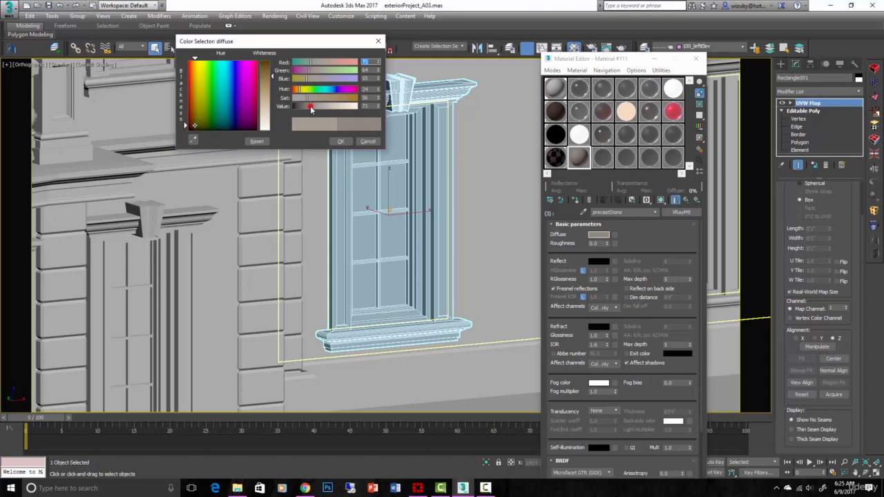
click(341, 141)
click(446, 237)
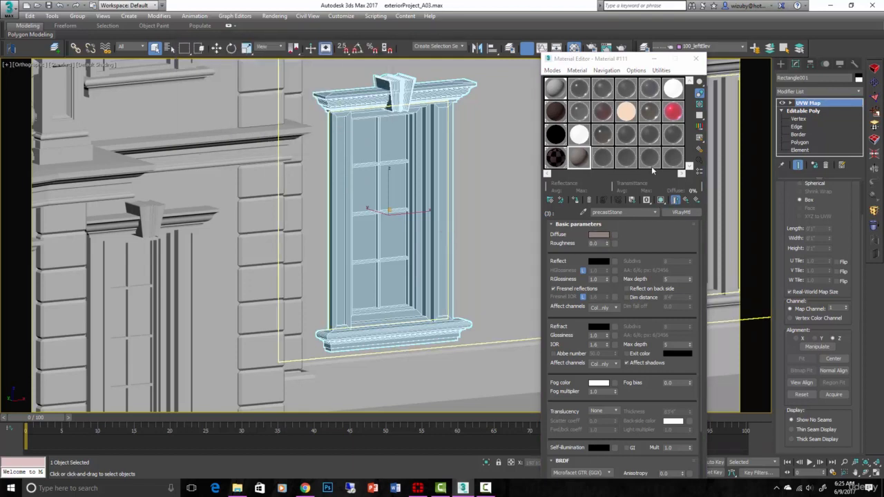
- Assign the three-part Multi/Sub-Object material to the selected window, renaming it windowWithStone instead of replacing the existing one
click(676, 200)
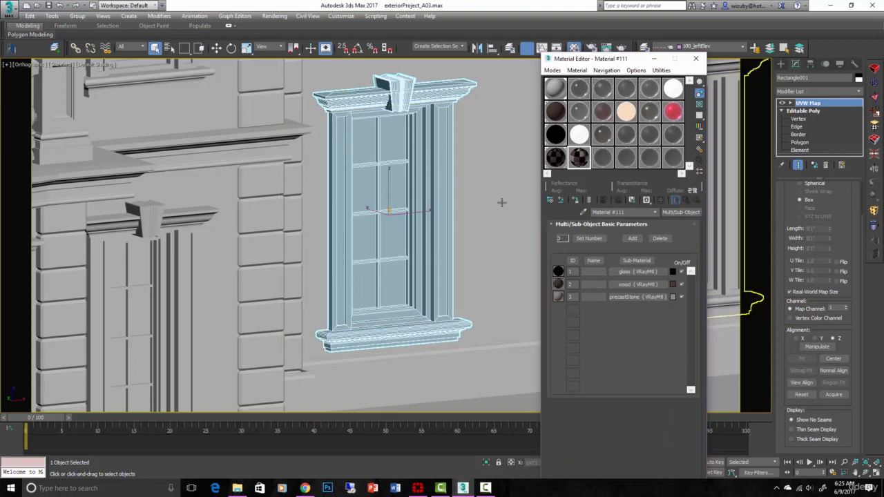
click(576, 200)
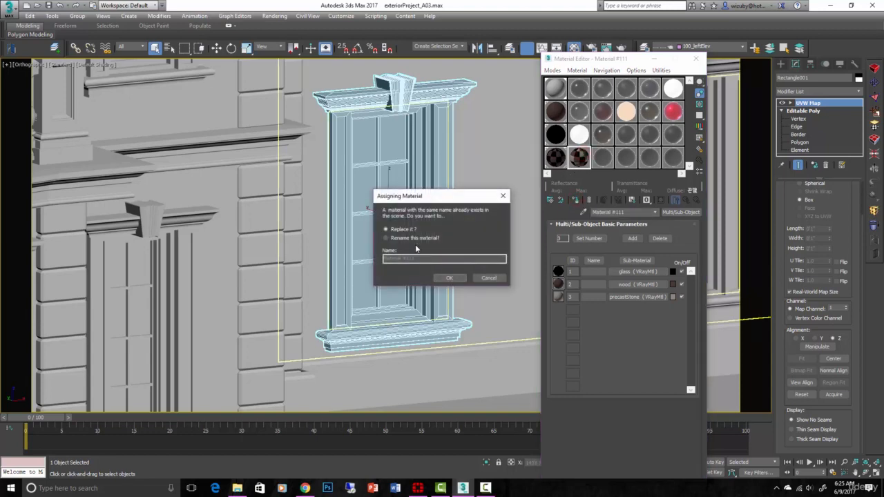
click(409, 237)
drag(364, 262, 194, 250)
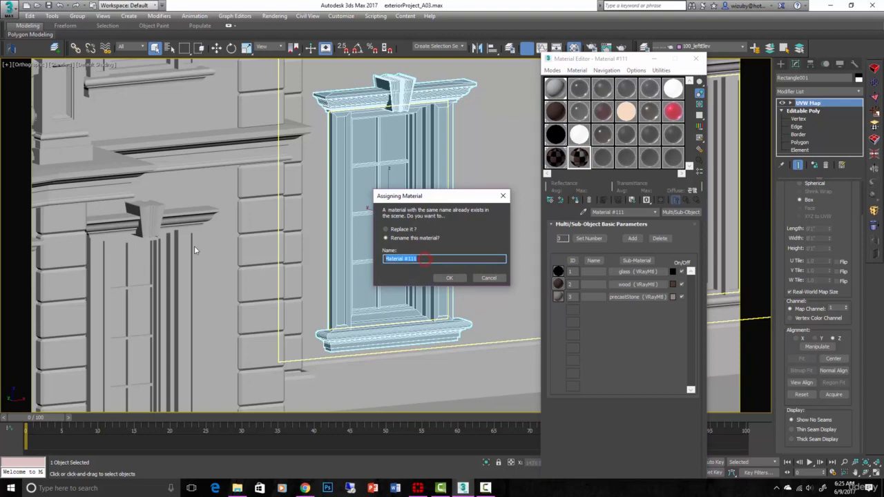
text(windowWithStone)
key(Return)
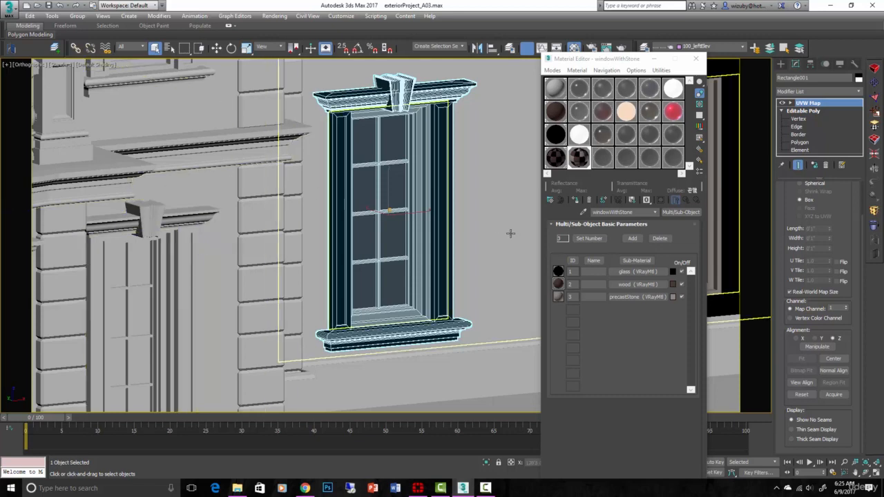
- Select the window's sill, lintel and keystone elements and set their material ID to 3
click(800, 149)
click(444, 330)
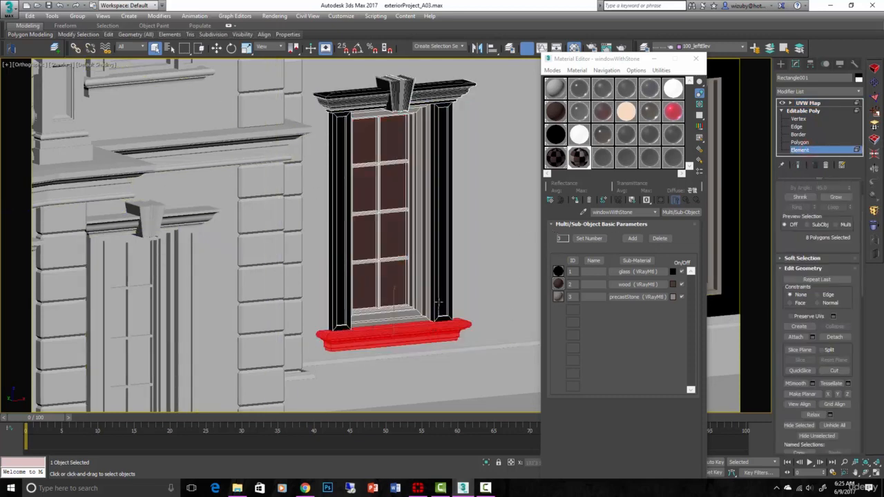
click(440, 302)
click(436, 333)
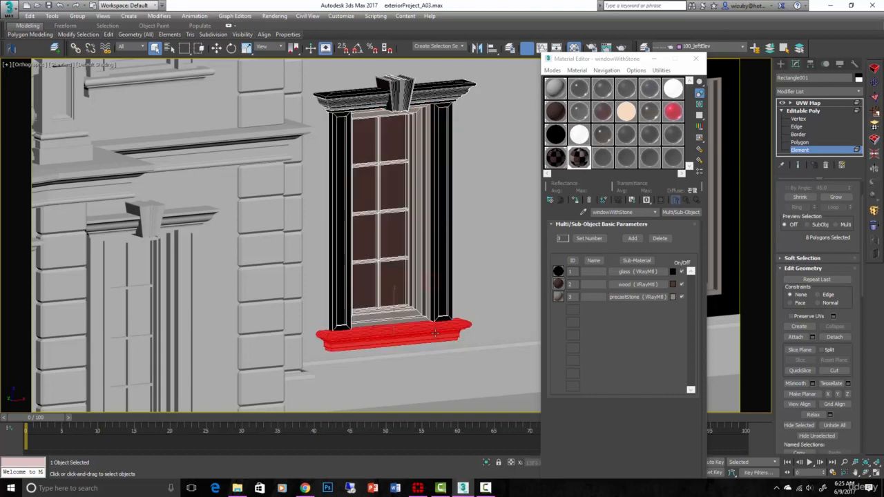
ctrl+click(414, 94)
ctrl+click(399, 97)
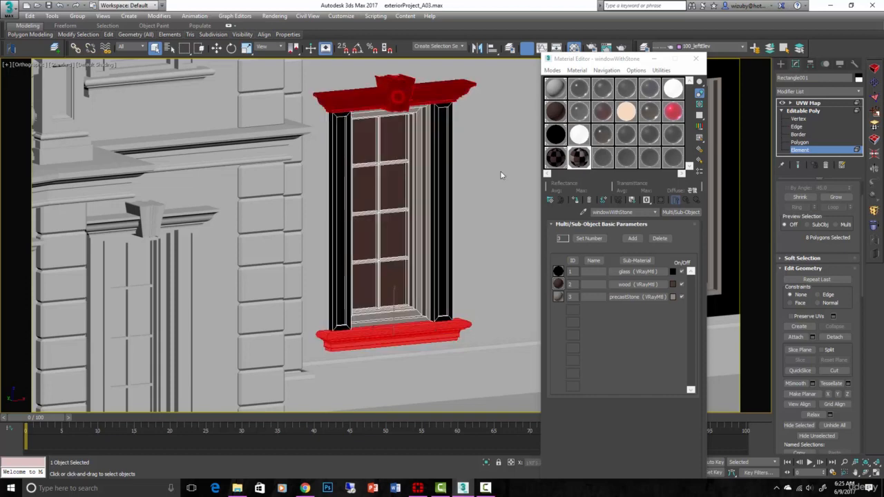
drag(831, 331, 789, 71)
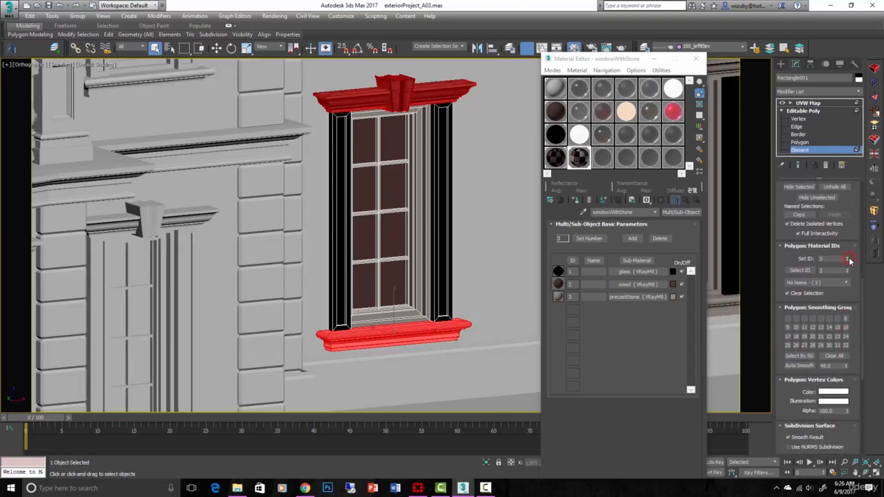
- Select the front polygons of the window's two side pilasters, grow the selection to cover both completely, and set their material ID to 3
click(501, 302)
key(ctrl+i)
click(797, 142)
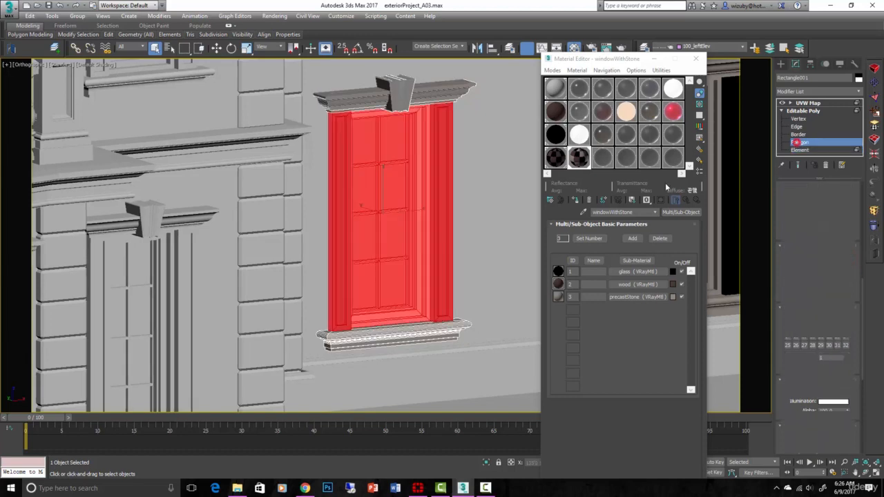
click(444, 228)
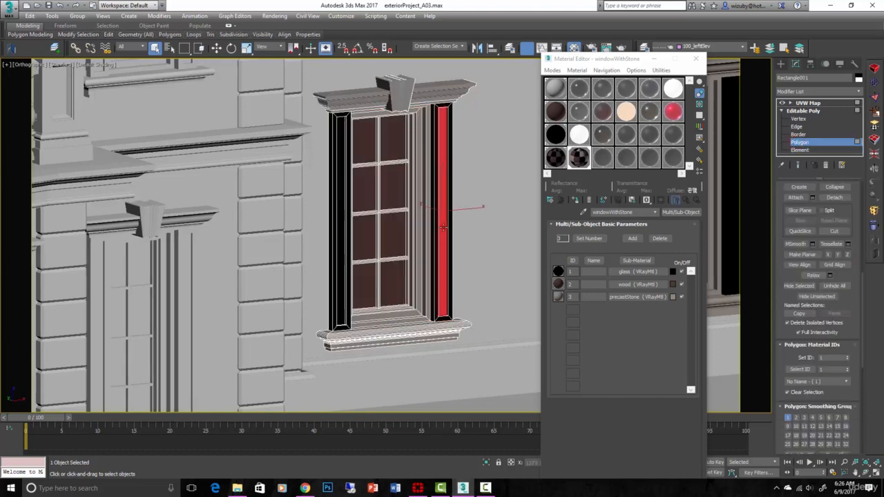
ctrl+click(343, 235)
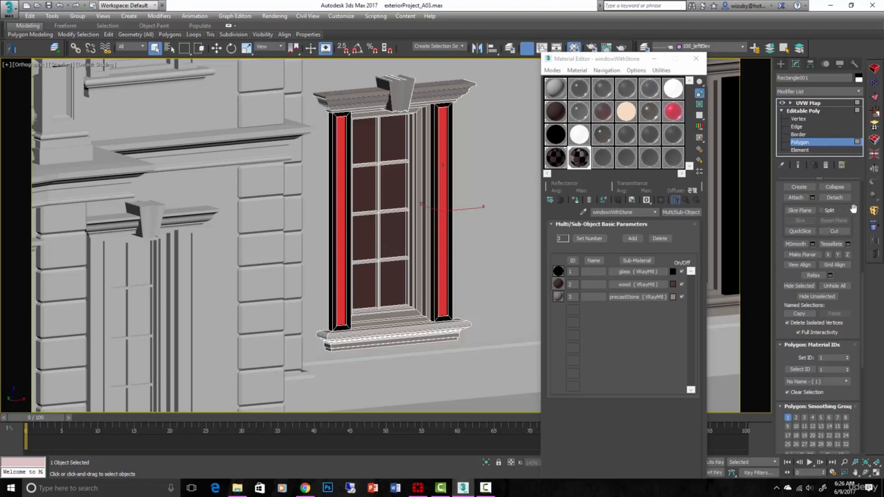
scroll(854, 209, up, 5)
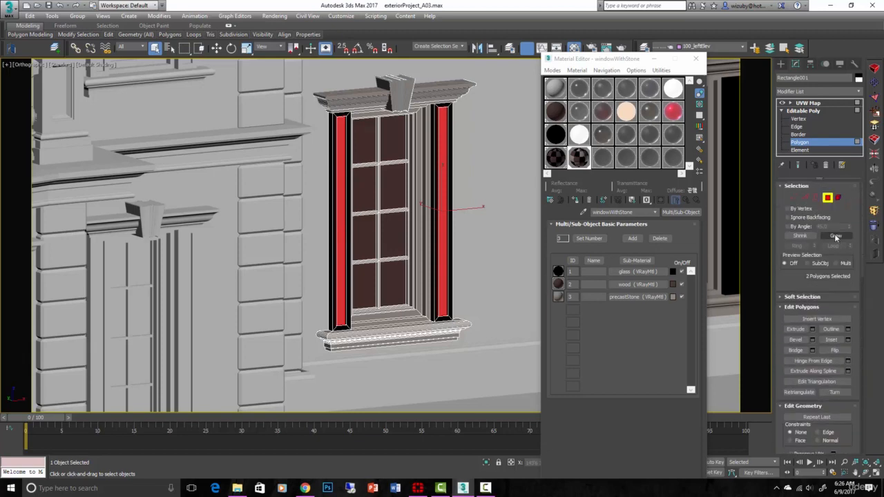
click(836, 236)
click(835, 236)
click(836, 237)
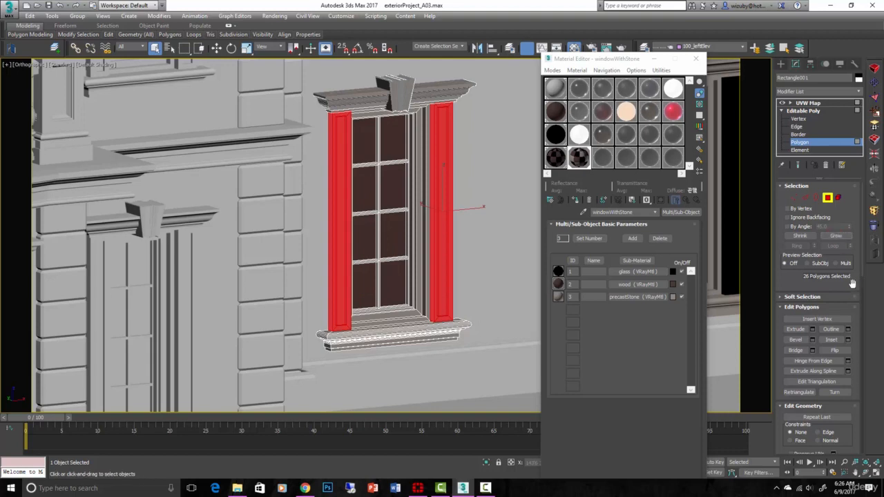
scroll(854, 282, down, 10)
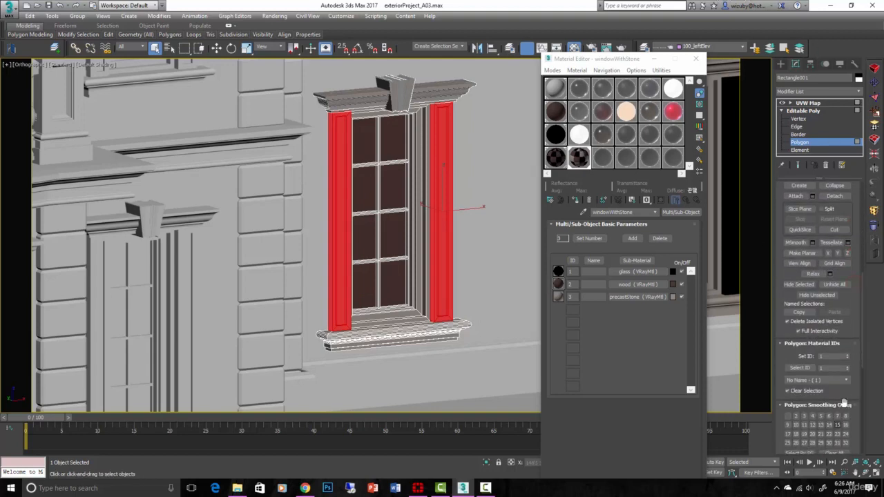
click(847, 355)
click(847, 355)
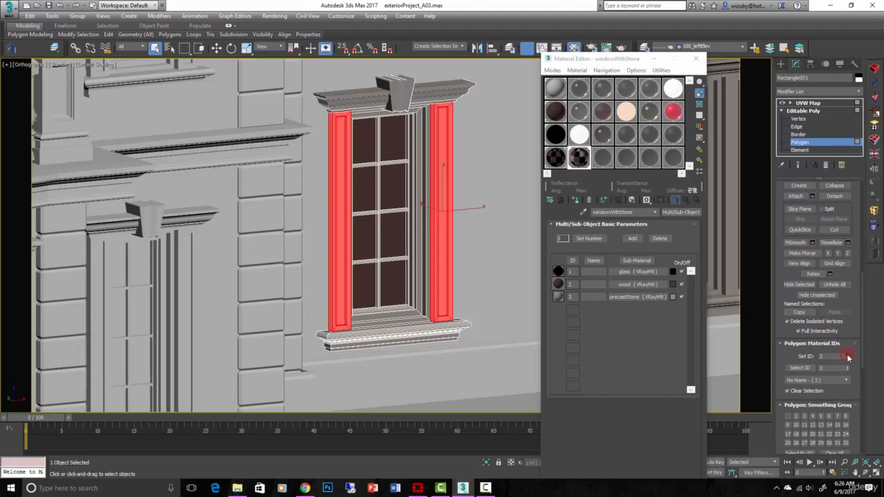
- Select the window's eight glass panes and set their material ID to 1
click(847, 355)
click(849, 358)
click(413, 290)
click(393, 283)
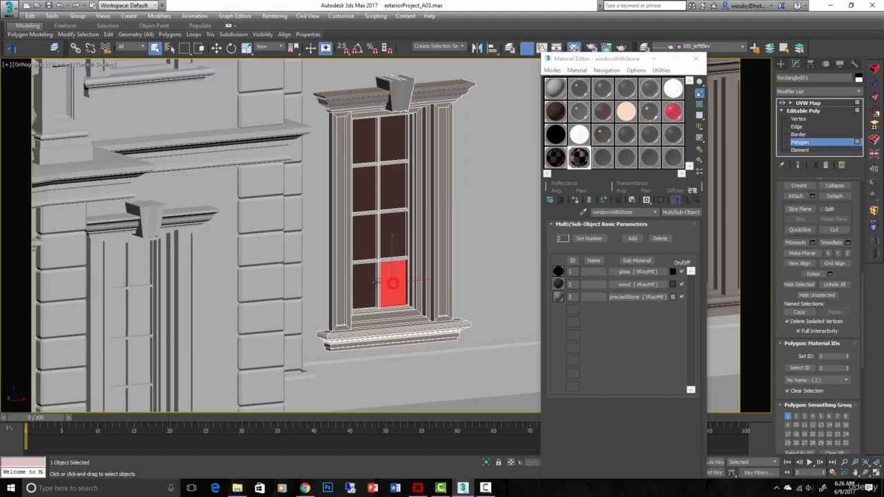
ctrl+click(365, 282)
ctrl+click(364, 235)
ctrl+click(394, 233)
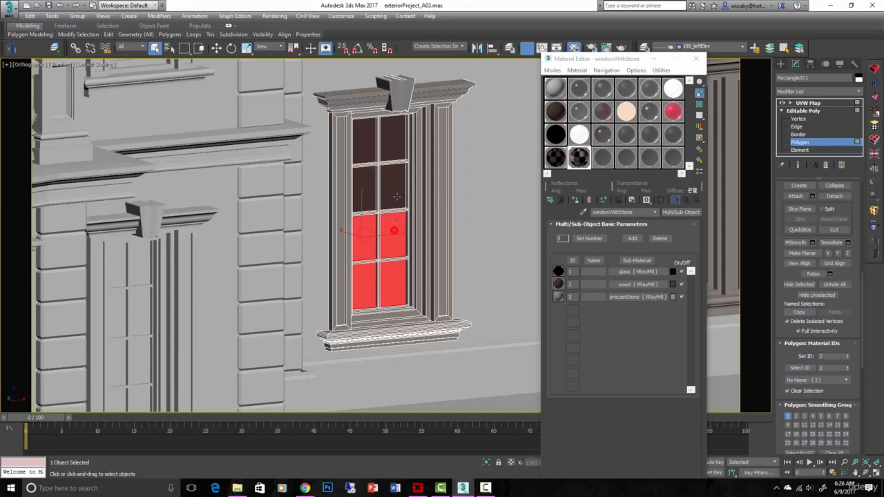
ctrl+click(398, 197)
ctrl+click(357, 186)
ctrl+click(364, 142)
ctrl+click(390, 136)
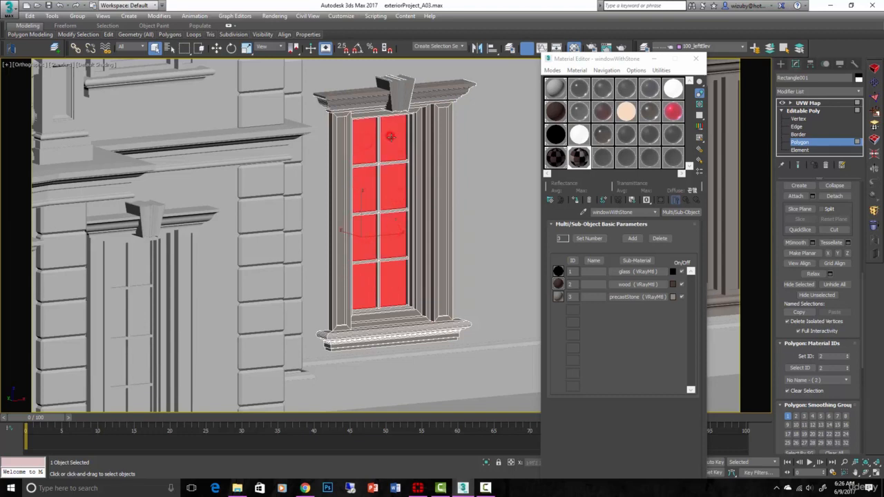
click(848, 358)
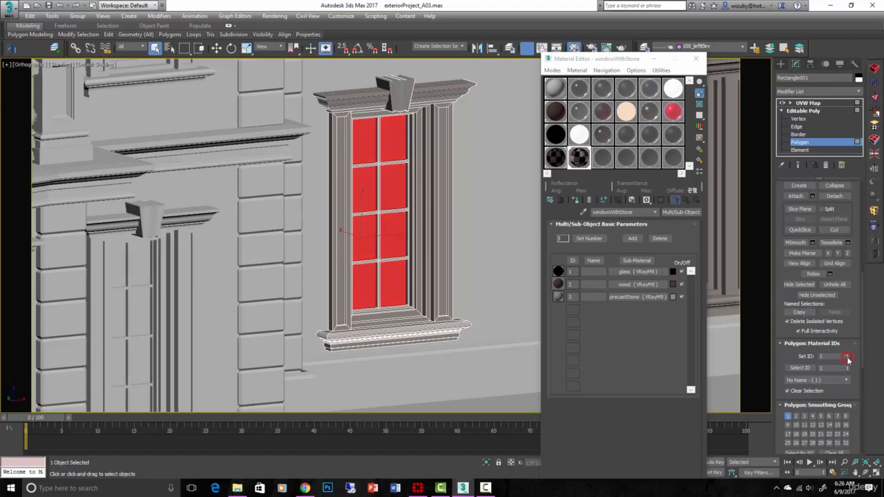
- Invert the polygon selection and, from the front view, deselect the sill, pilasters, lintel and keystone to isolate the window's wooden frame and glazing bars
click(30, 16)
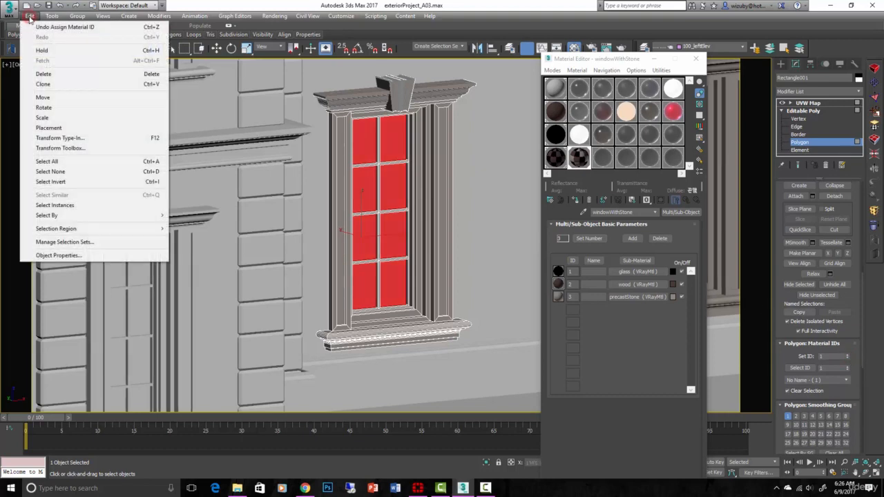
click(77, 180)
key(f)
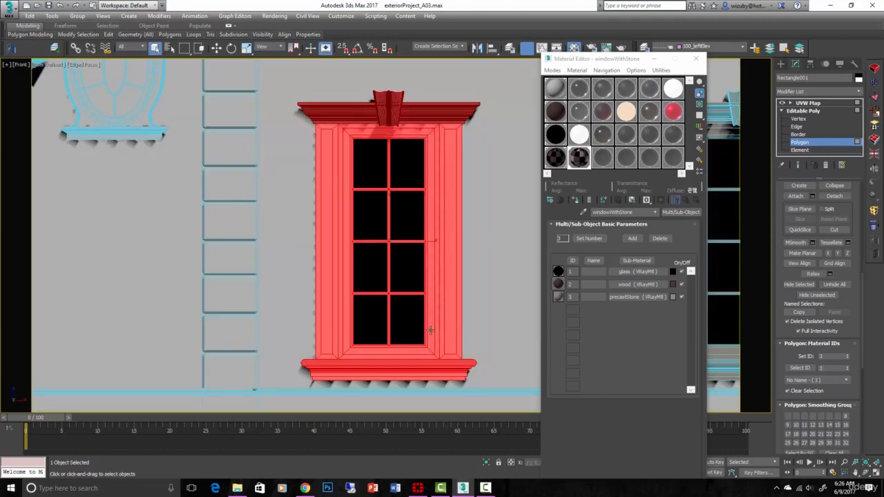
scroll(389, 304, down, 2)
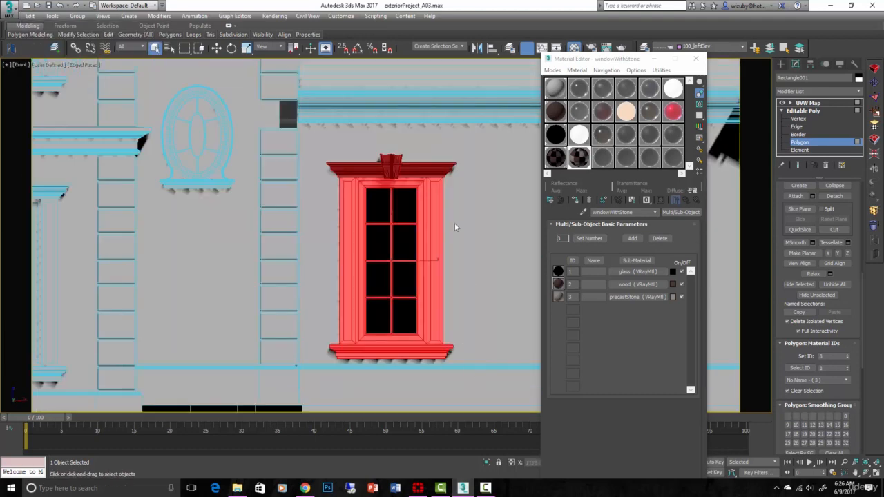
alt+drag(366, 363, 430, 139)
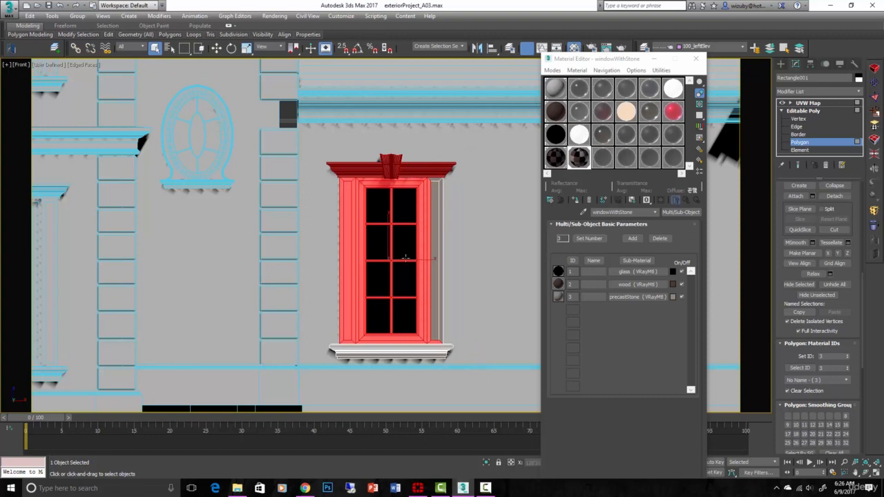
alt+drag(469, 374, 424, 161)
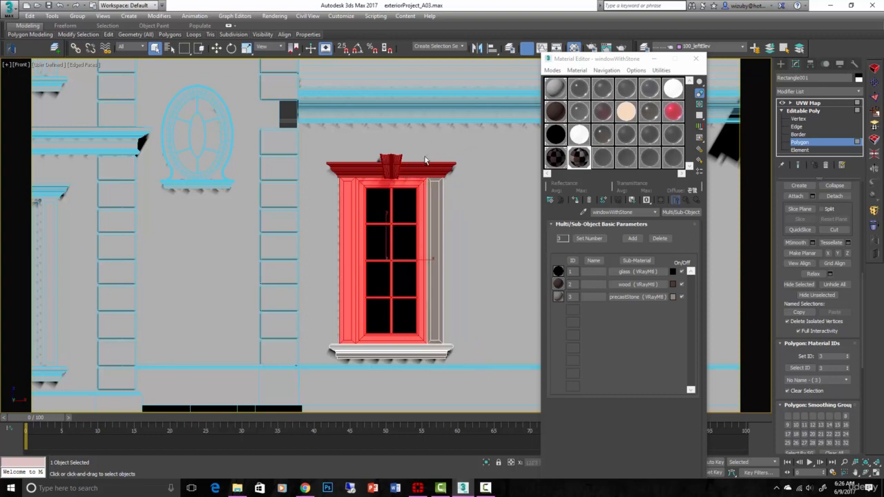
drag(309, 139, 358, 361)
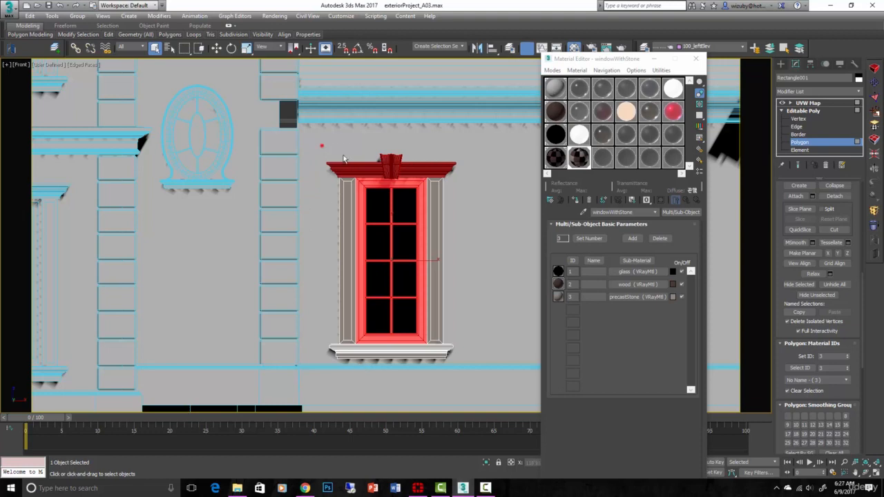
drag(311, 142, 480, 180)
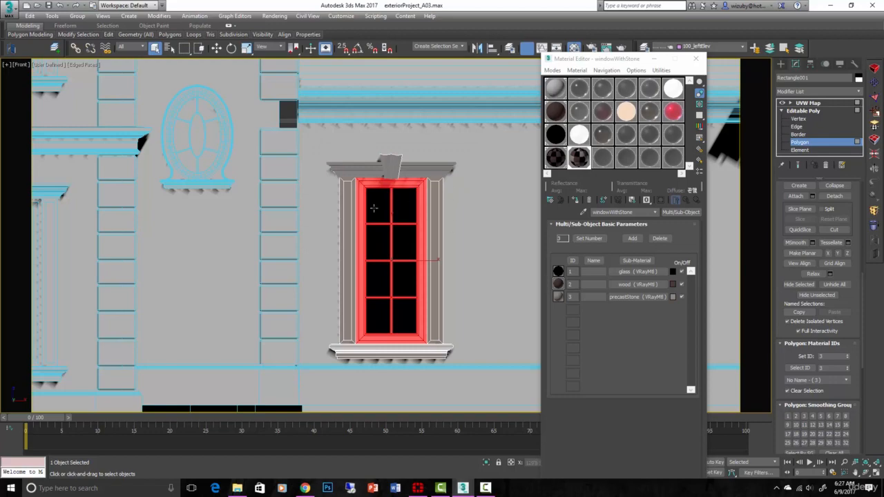
alt+middle_drag(428, 252, 420, 317)
- Try to assign the windowWithStone material to the ground-floor window beside the double door under the balcony
scroll(441, 332, up, 6)
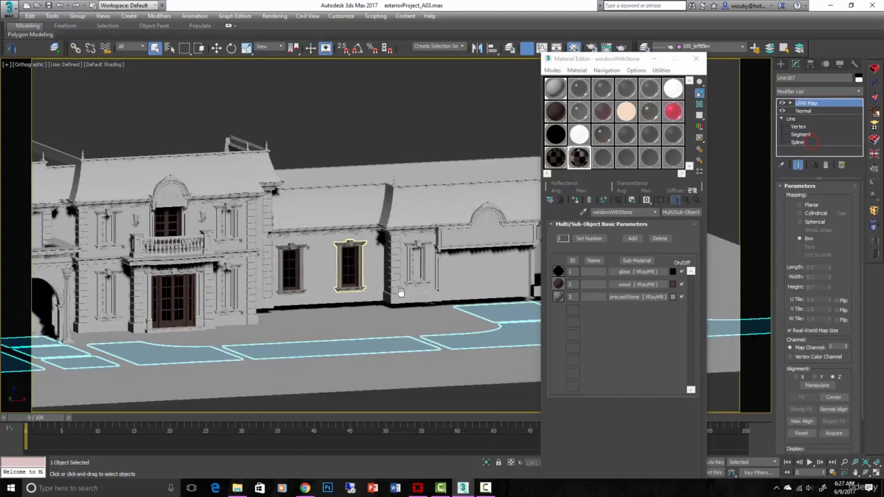
alt+middle_drag(399, 292, 438, 300)
scroll(417, 257, up, 3)
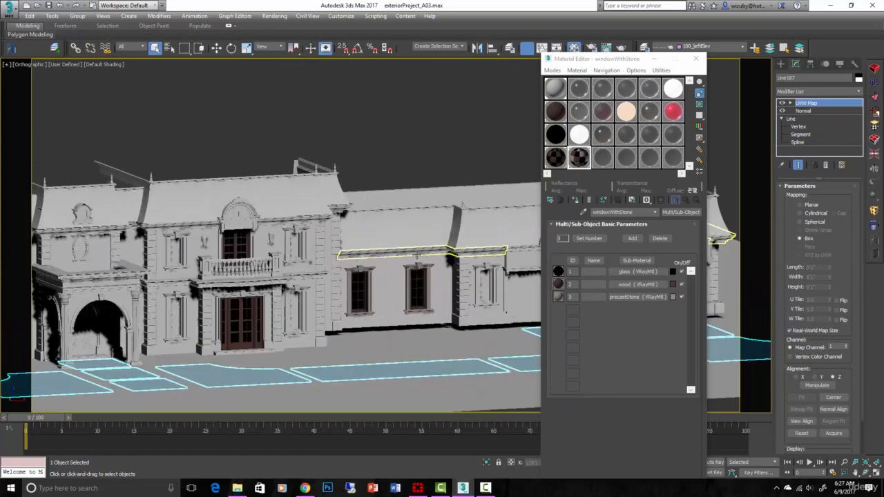
scroll(307, 304, up, 5)
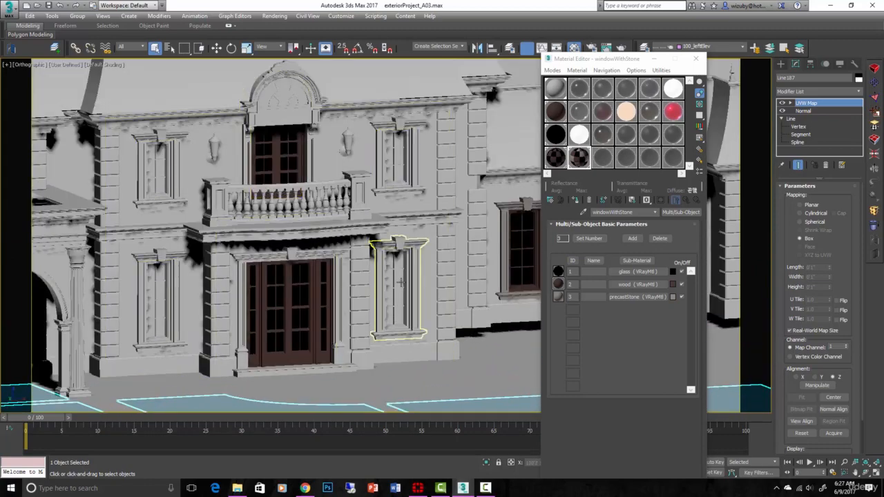
click(395, 290)
scroll(377, 321, down, 2)
middle_drag(443, 323, 355, 326)
scroll(355, 326, up, 5)
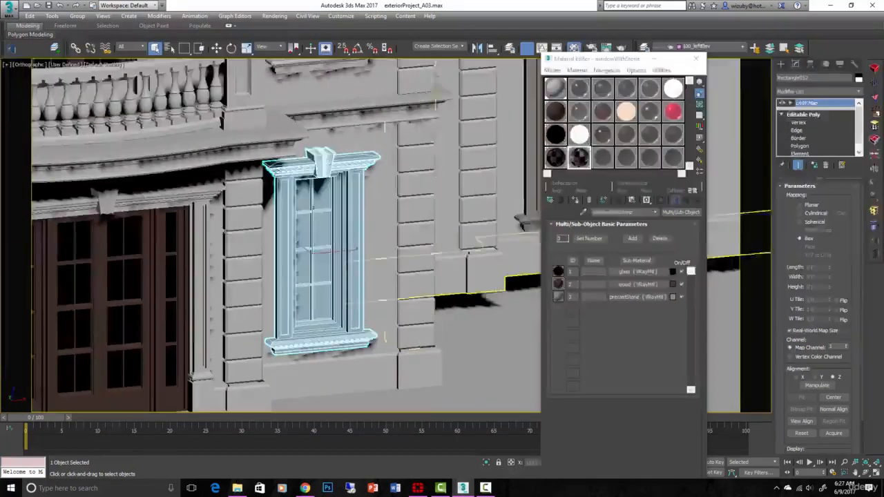
click(573, 201)
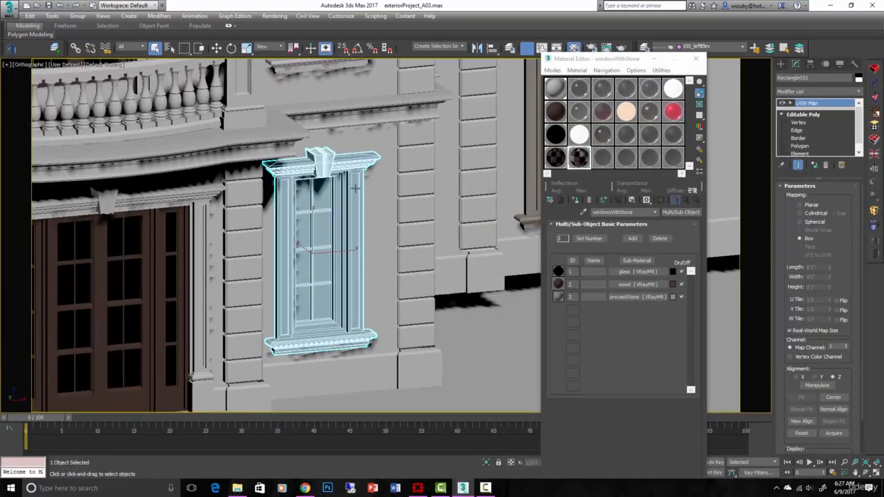
- Select the wall section around the two finished windows and change the 01 - Default material's diffuse colour to a light tan
scroll(491, 264, down, 5)
click(491, 264)
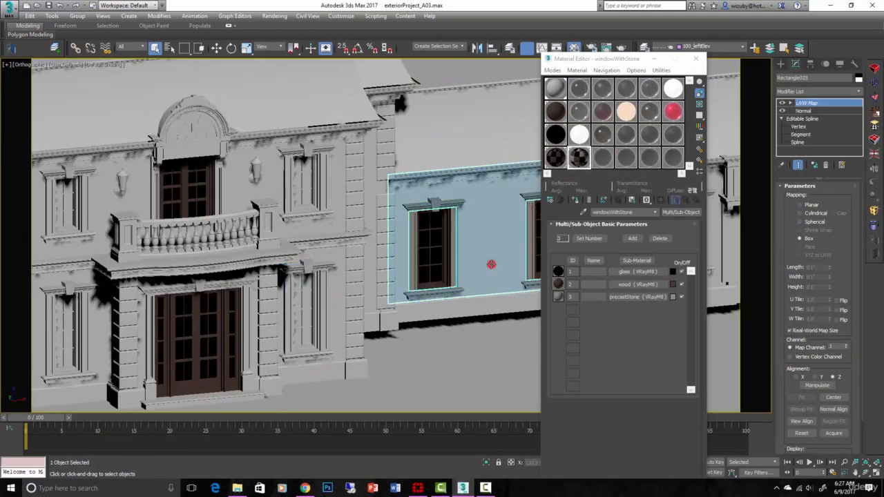
key(z)
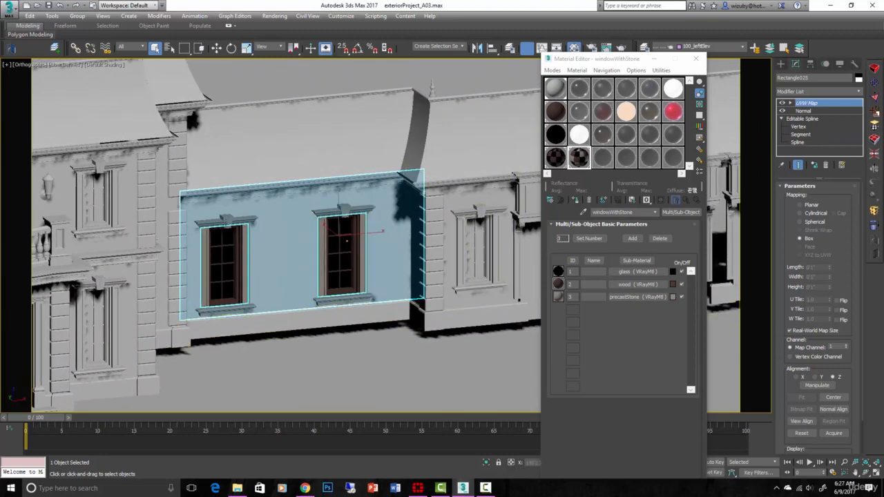
middle_drag(252, 280, 512, 252)
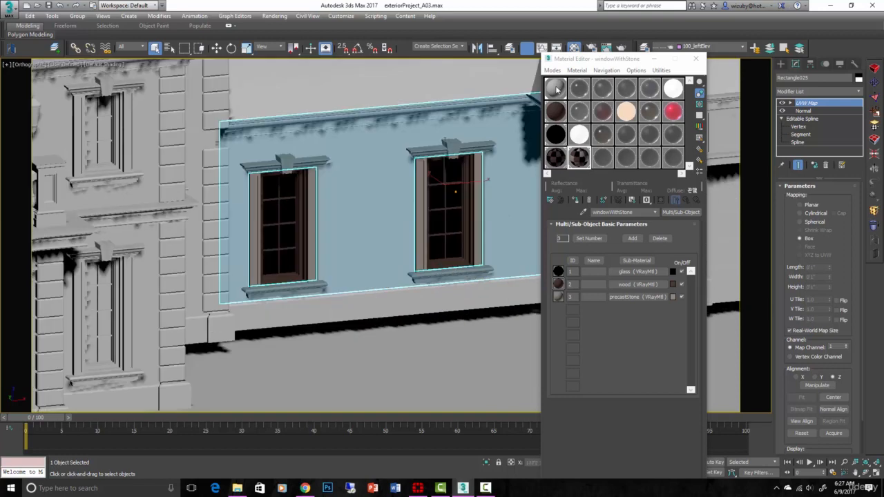
click(580, 135)
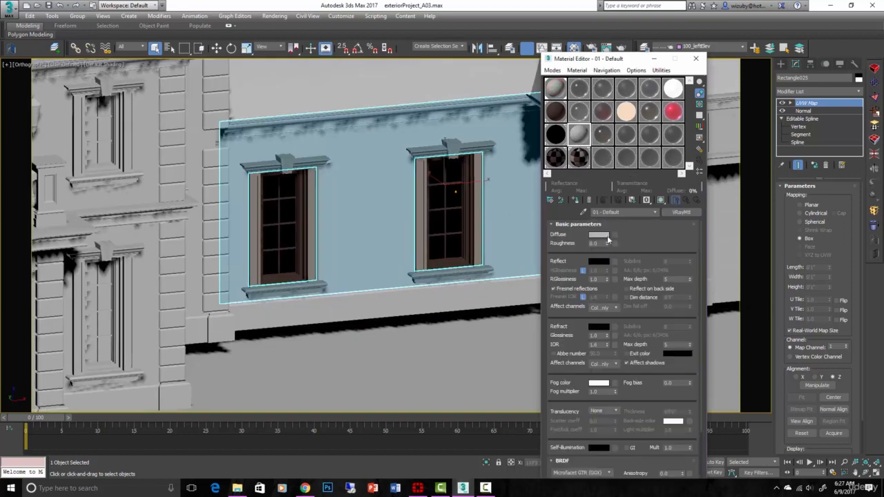
click(602, 237)
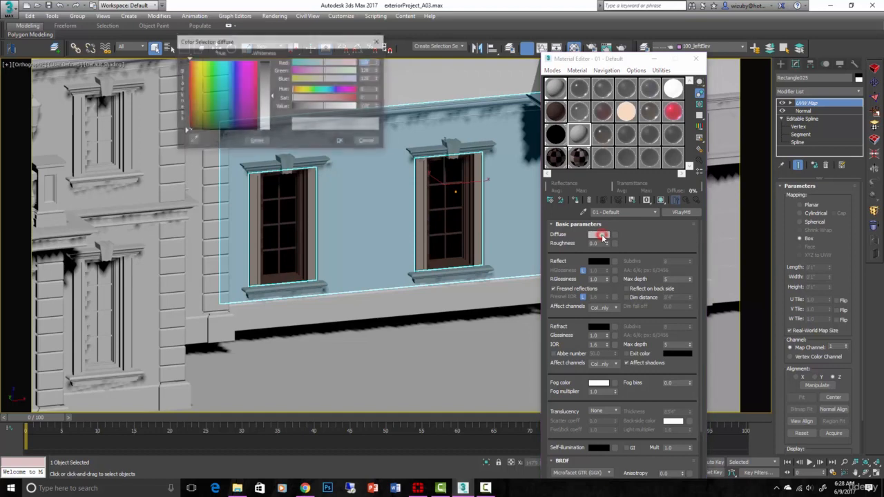
click(311, 97)
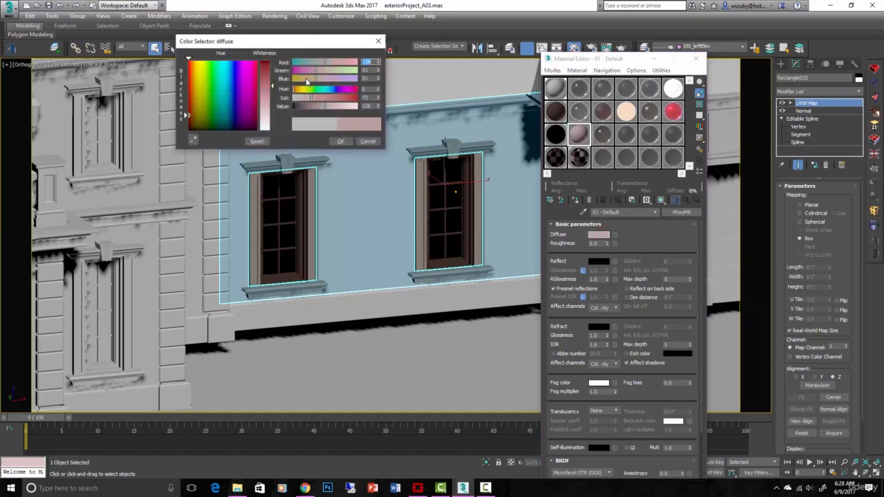
click(300, 89)
drag(320, 98, 317, 99)
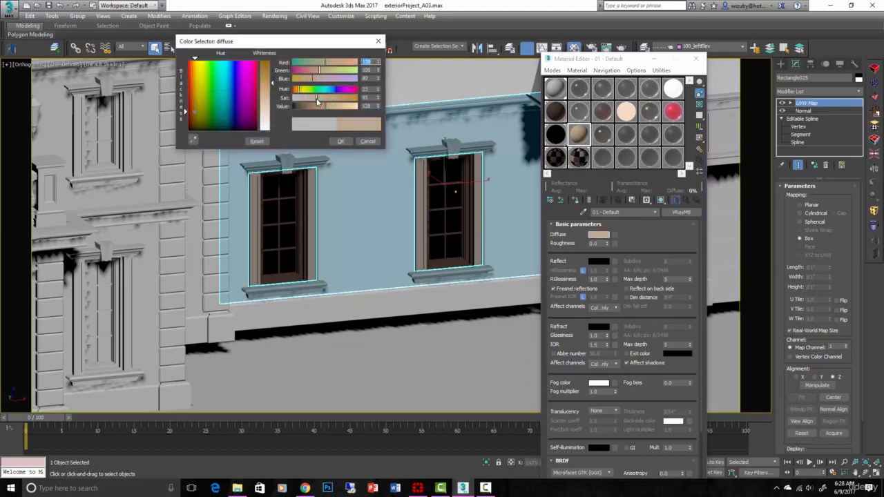
click(329, 99)
click(334, 107)
click(321, 98)
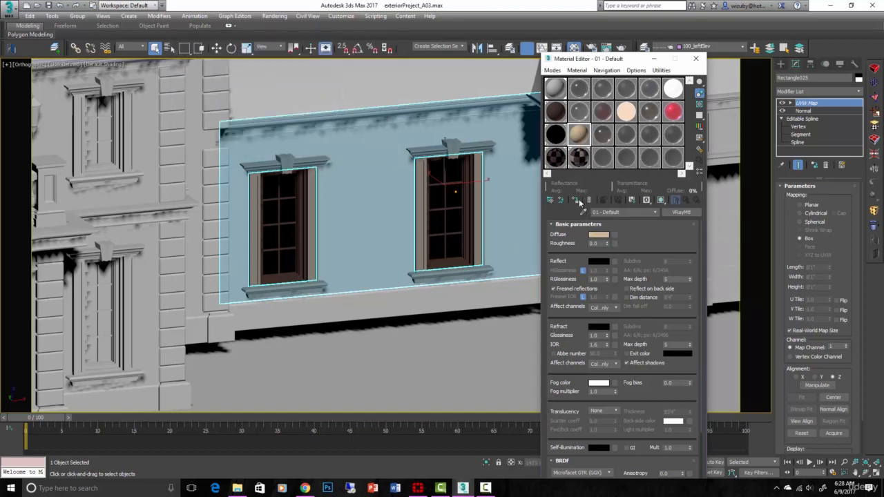
- Assign the tan material to the selected wall, renaming it stucco instead of replacing the existing one
click(577, 201)
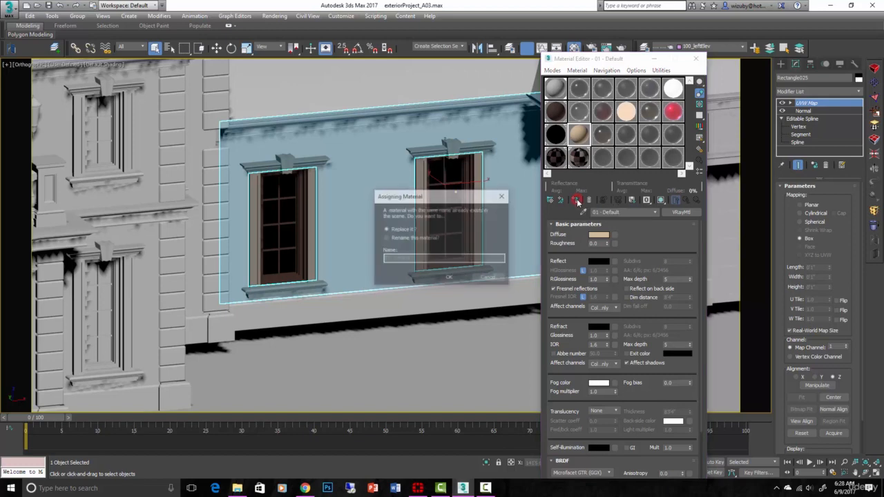
click(391, 237)
click(424, 258)
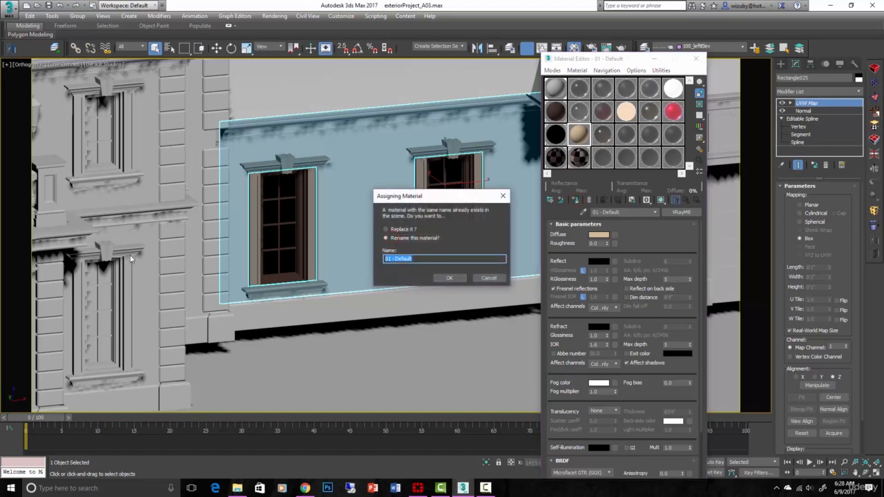
text(stucco)
key(Return)
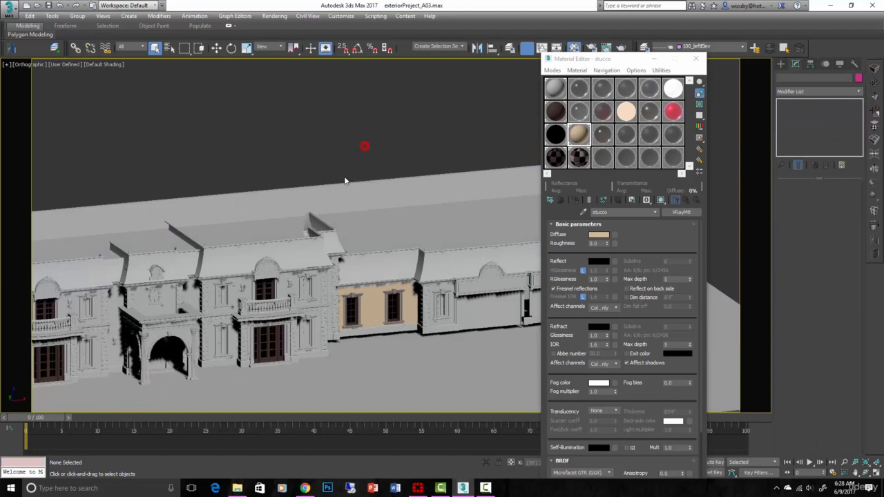
- Select the corner quoins beside the balcony bay, copy windowWithStone's precastStone sub-material to its own sample slot, and assign it to them
scroll(400, 266, up, 10)
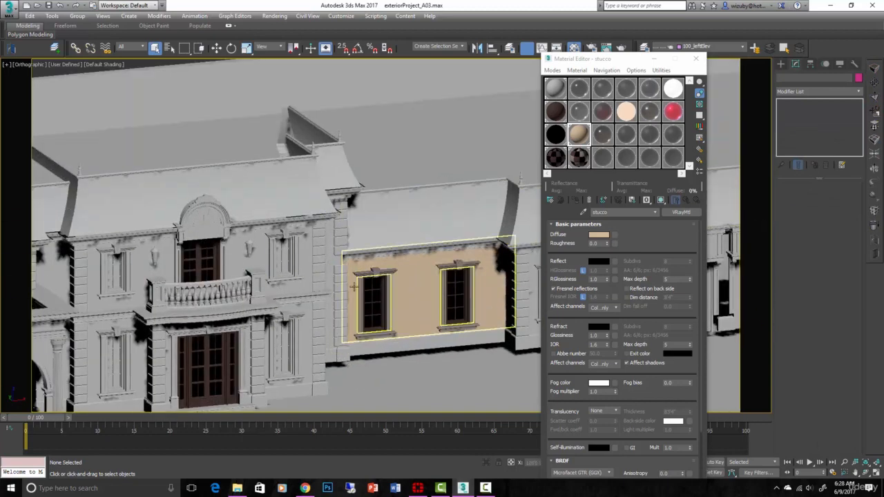
middle_drag(338, 333, 421, 270)
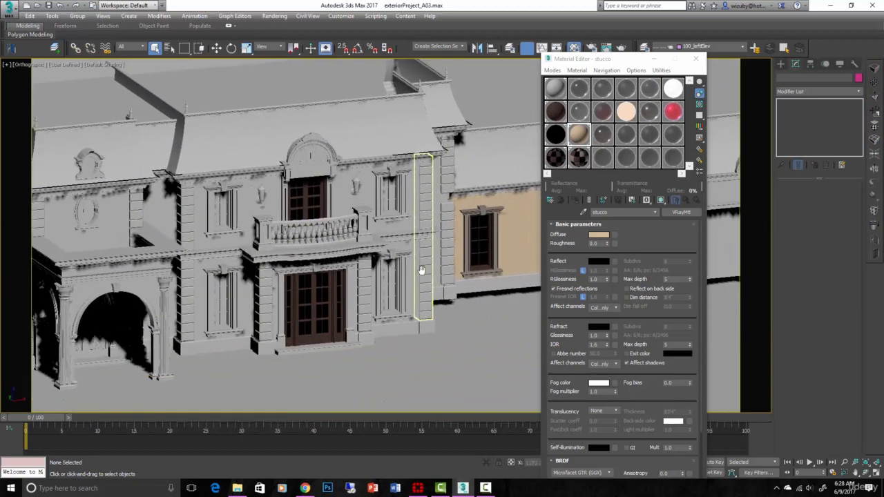
click(426, 310)
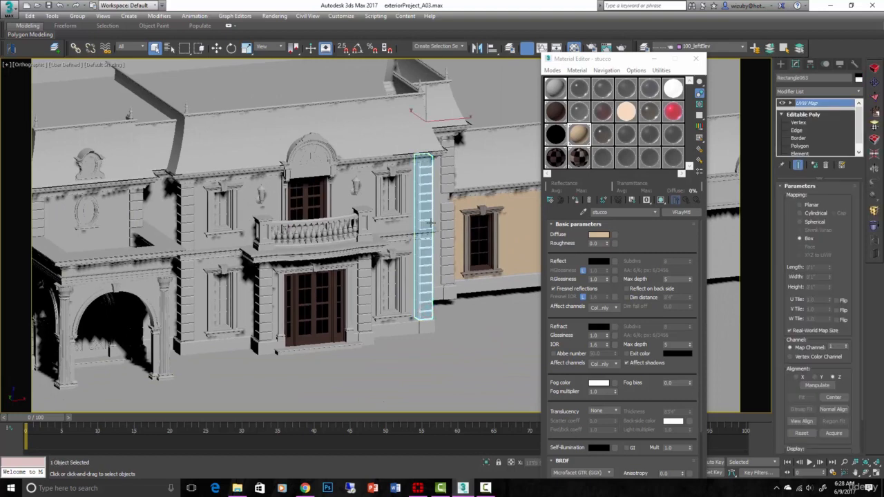
click(584, 162)
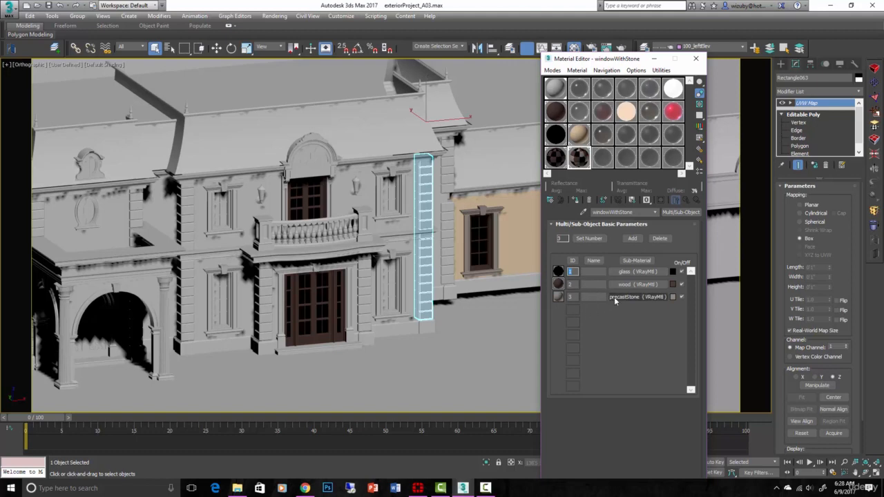
drag(614, 297, 629, 240)
drag(598, 152, 601, 156)
click(603, 262)
click(603, 298)
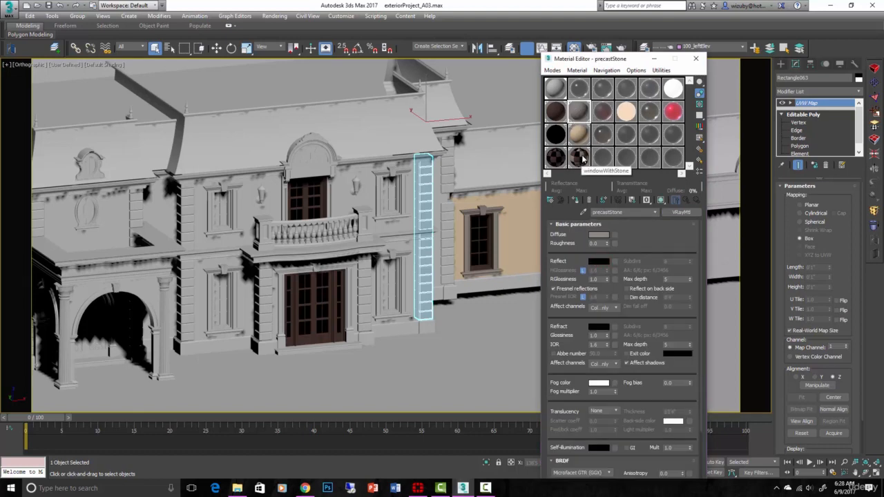
click(578, 201)
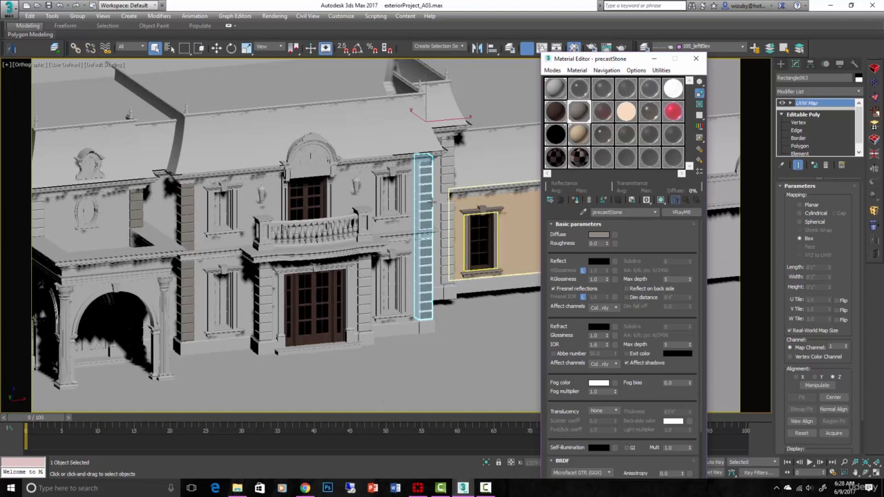
- Assign the precastStone material to the cornice above the arched entrance portico and to one of its front columns
click(142, 253)
alt+middle_drag(143, 253, 375, 217)
click(575, 199)
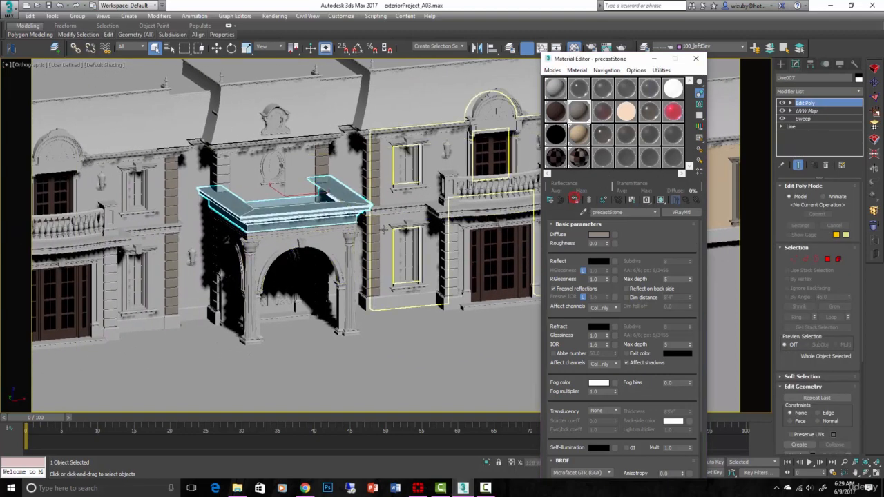
click(347, 276)
click(575, 201)
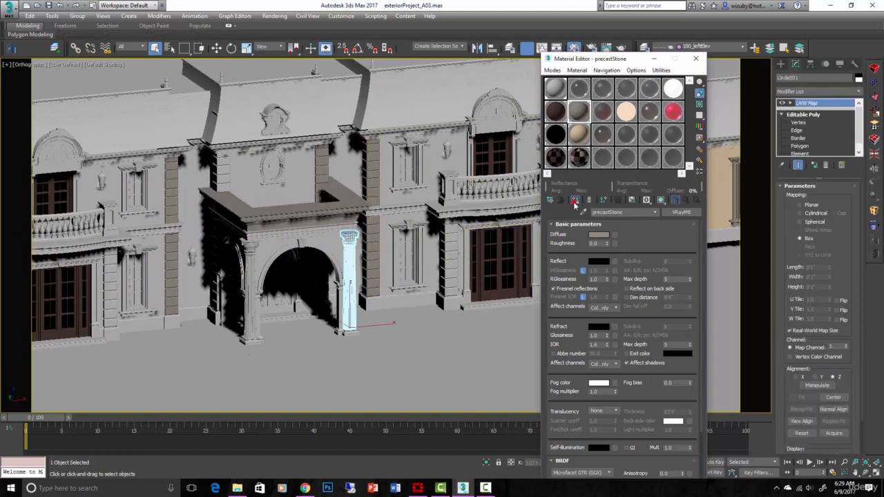
- Assign the precastStone material to the portico's front arch moulding, its keystone and the pier supporting the arch's right end
scroll(306, 247, up, 4)
click(306, 247)
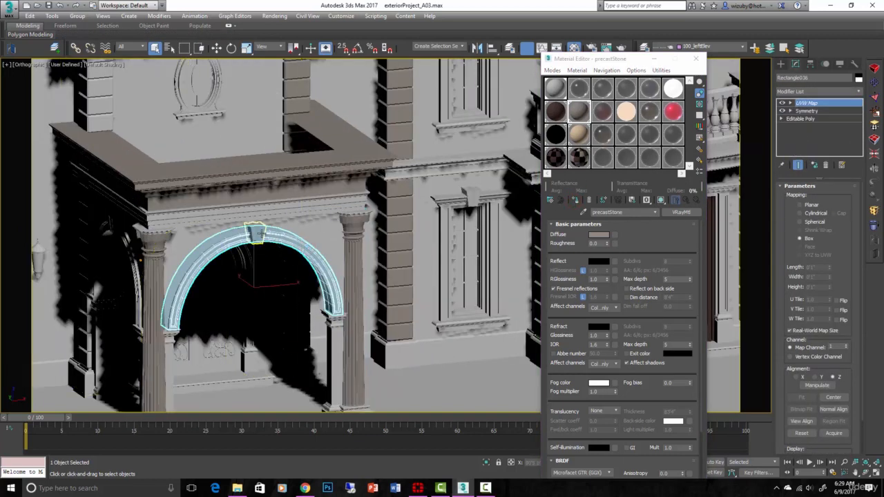
ctrl+click(256, 234)
ctrl+click(337, 324)
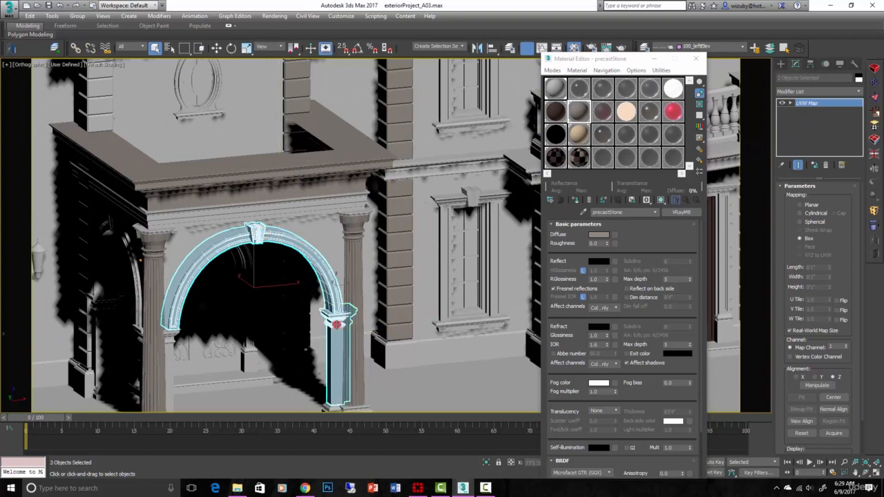
click(575, 200)
scroll(349, 193, down, 3)
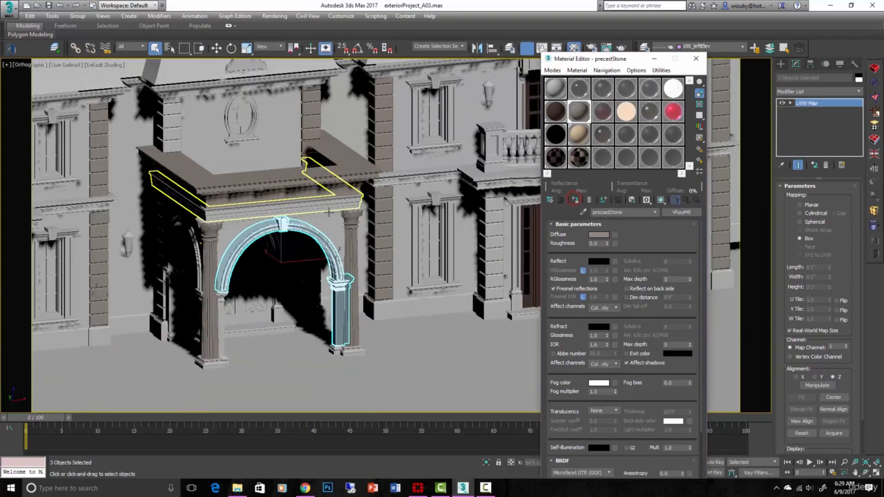
- Select the short pier at the portico's left front corner and assign the precastStone material to it
middle_drag(329, 212, 517, 133)
scroll(428, 219, up, 3)
click(395, 223)
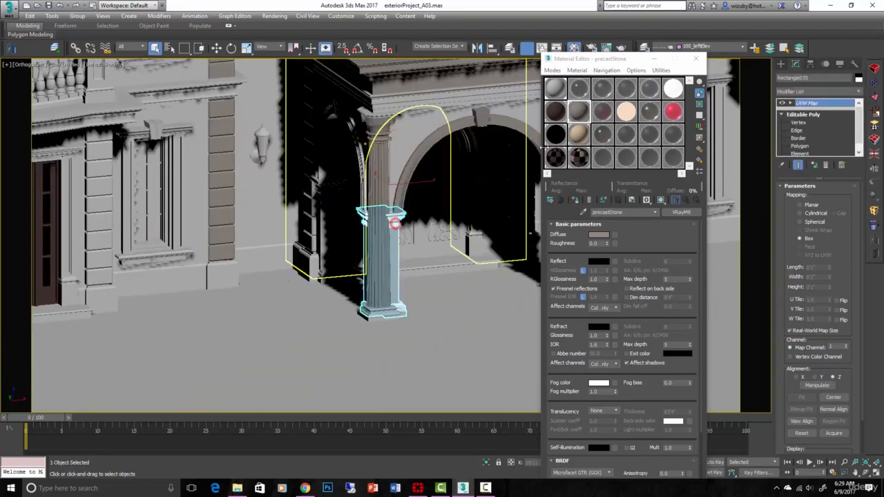
click(574, 200)
scroll(454, 201, down, 2)
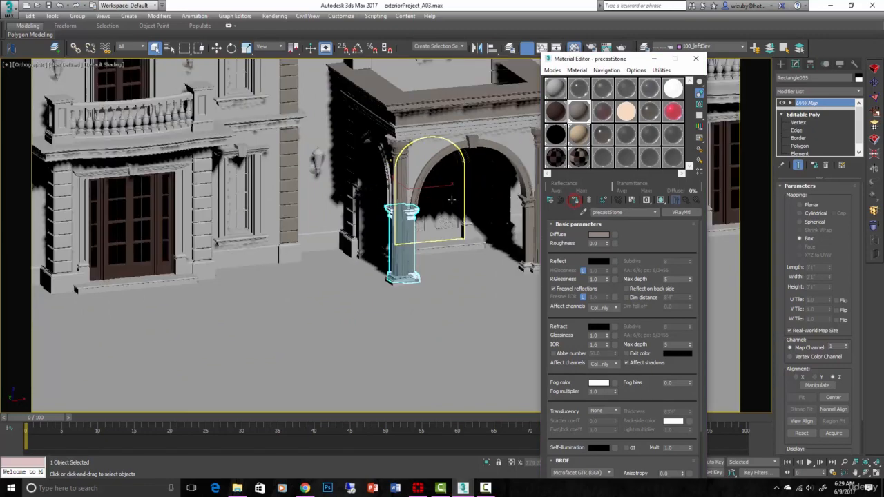
- Assign the precastStone material to the plinth along the wall base and to the cornice slab beneath the balcony
middle_drag(453, 202, 323, 227)
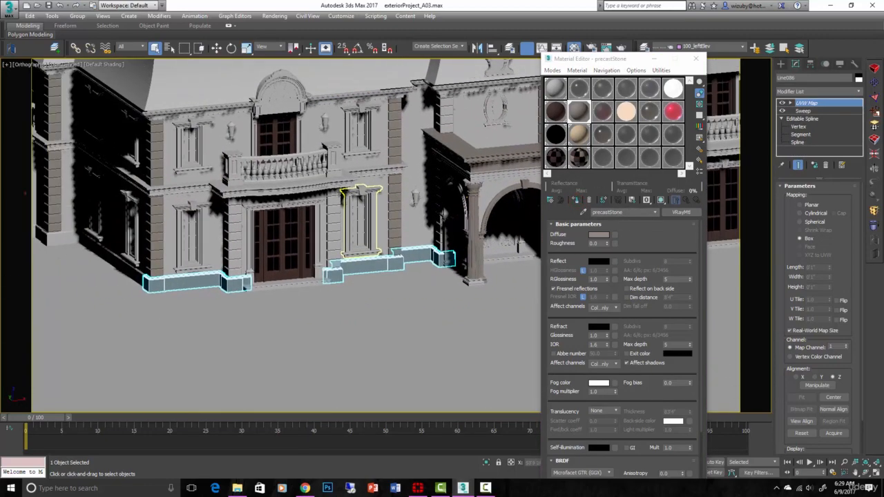
scroll(276, 177, up, 2)
click(273, 171)
click(574, 199)
scroll(333, 189, down, 2)
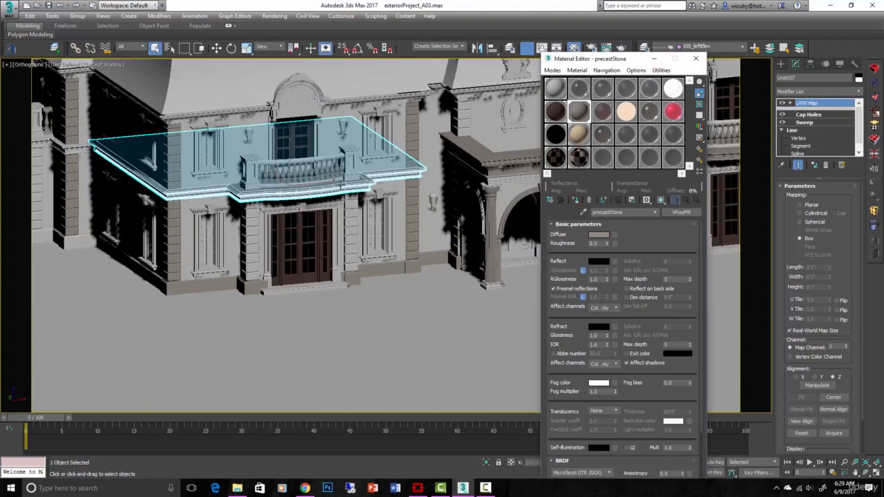
- Apply the precastStone material to the arched dormer trim and the roofline cornice, and select the oval window group above the portico
middle_drag(270, 197, 358, 182)
scroll(370, 268, down, 2)
scroll(374, 274, up, 3)
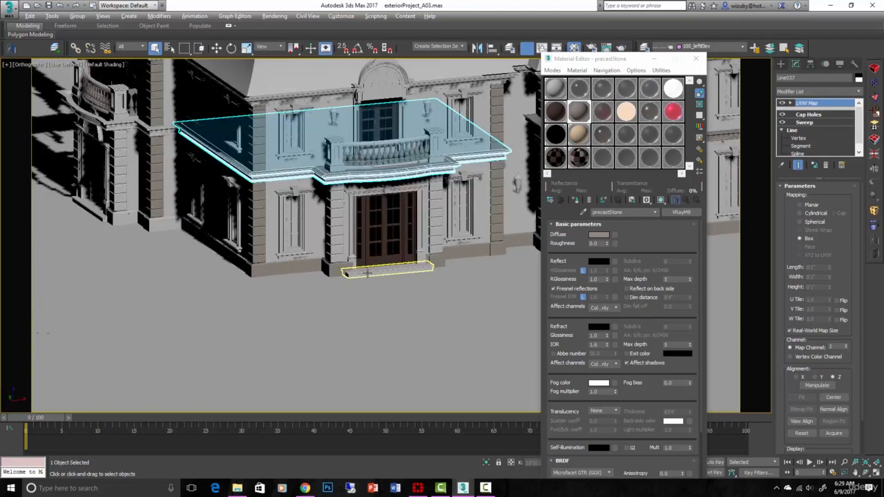
scroll(375, 297, up, 1)
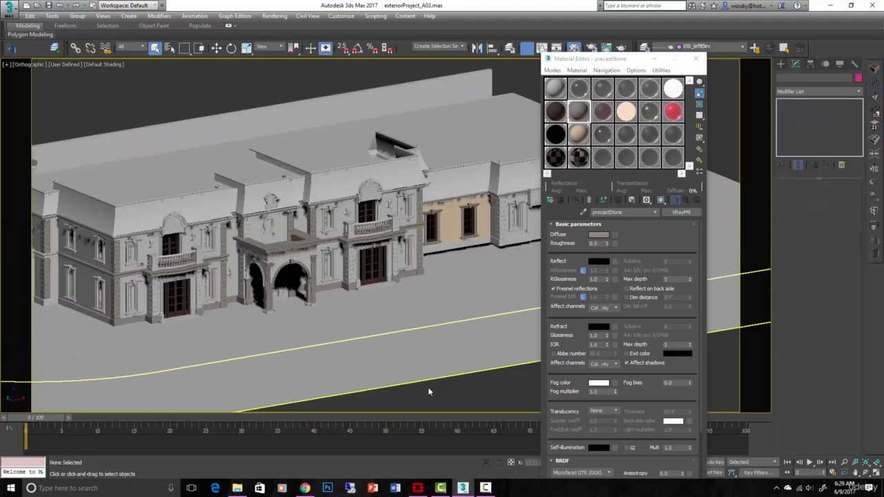
key(F4)
key(F4)
scroll(287, 233, up, 4)
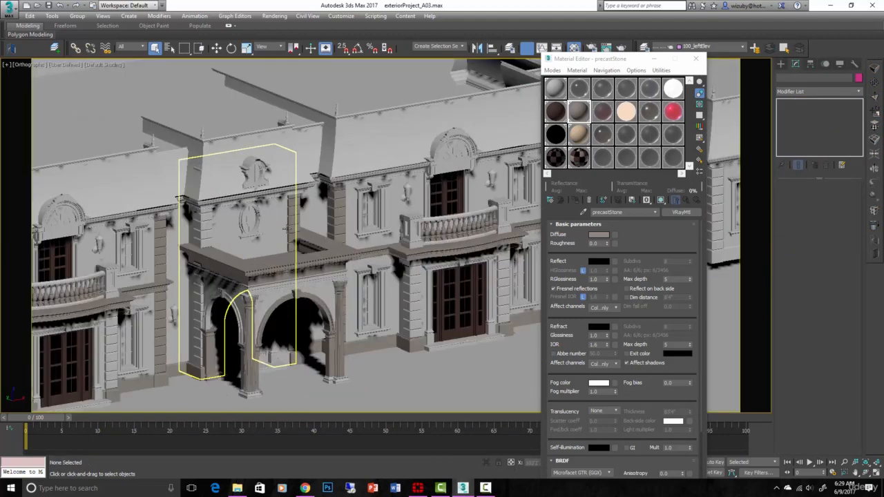
drag(576, 110, 461, 133)
drag(577, 111, 395, 170)
click(257, 230)
scroll(259, 232, up, 4)
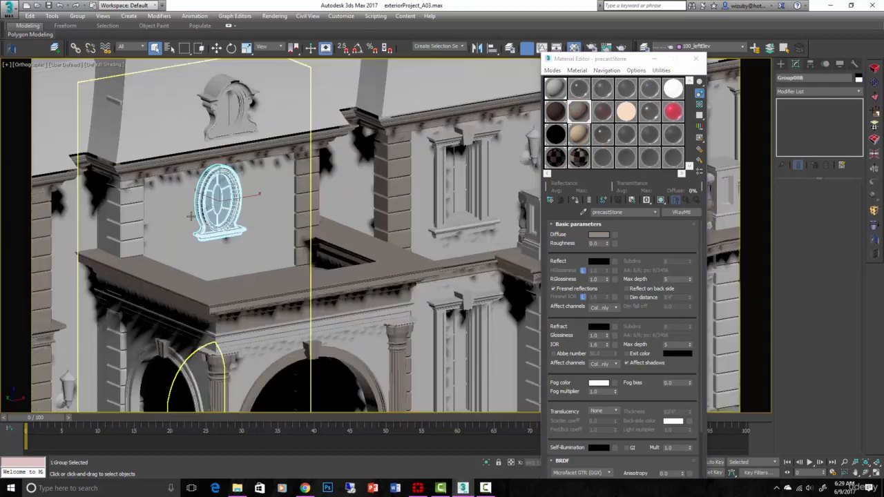
- Apply the precastStone material to the balcony's balustrade pedestals and to the cap of the right pedestal
middle_drag(258, 232, 643, 147)
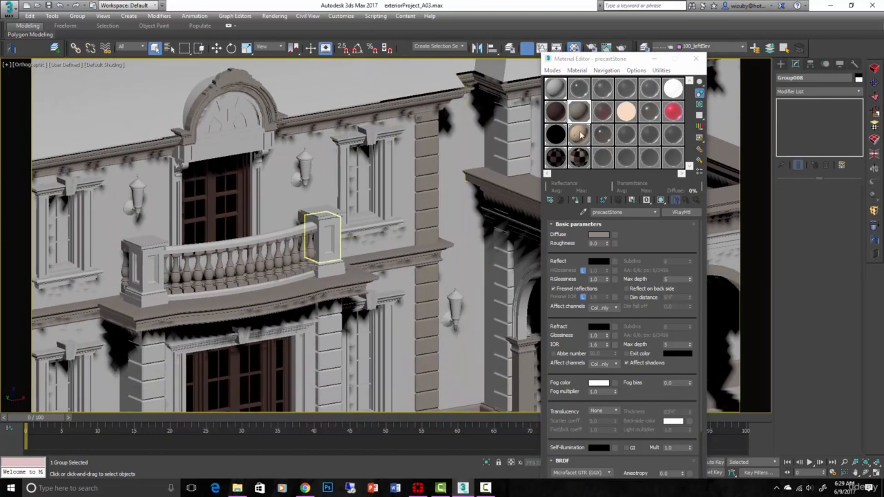
click(322, 215)
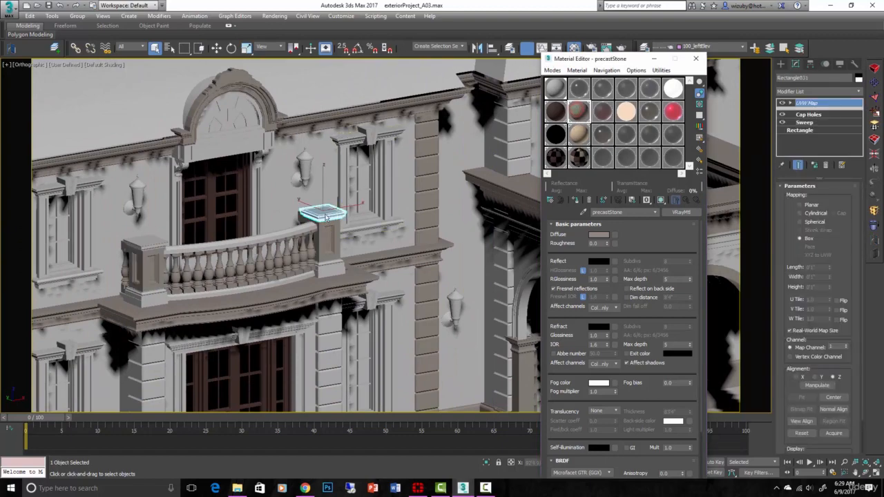
drag(326, 217, 326, 216)
scroll(294, 249, down, 4)
middle_drag(289, 253, 258, 216)
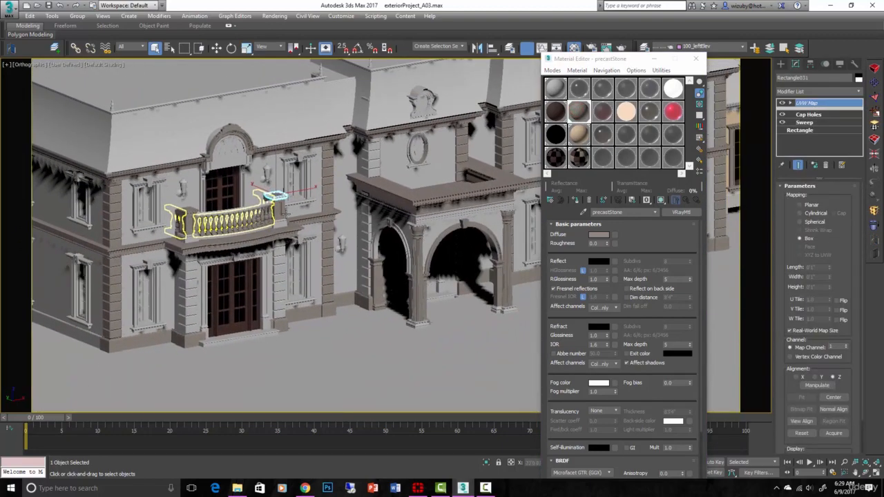
scroll(302, 214, down, 2)
middle_drag(367, 217, 324, 237)
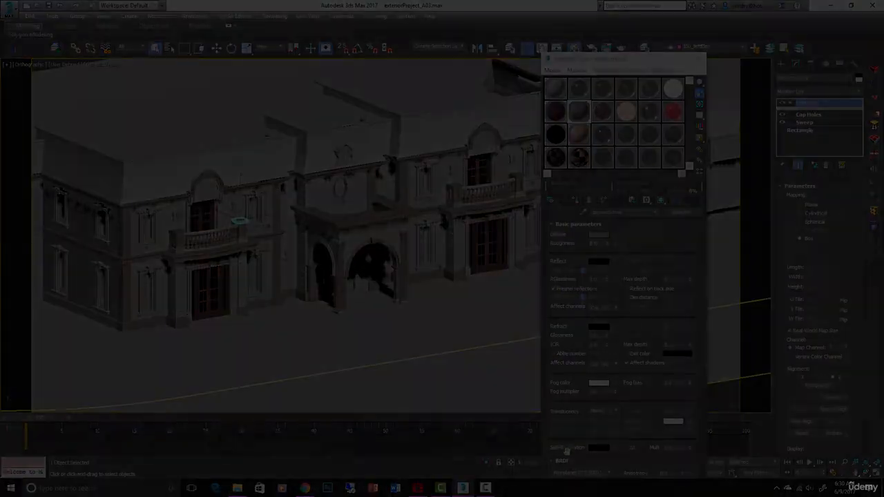